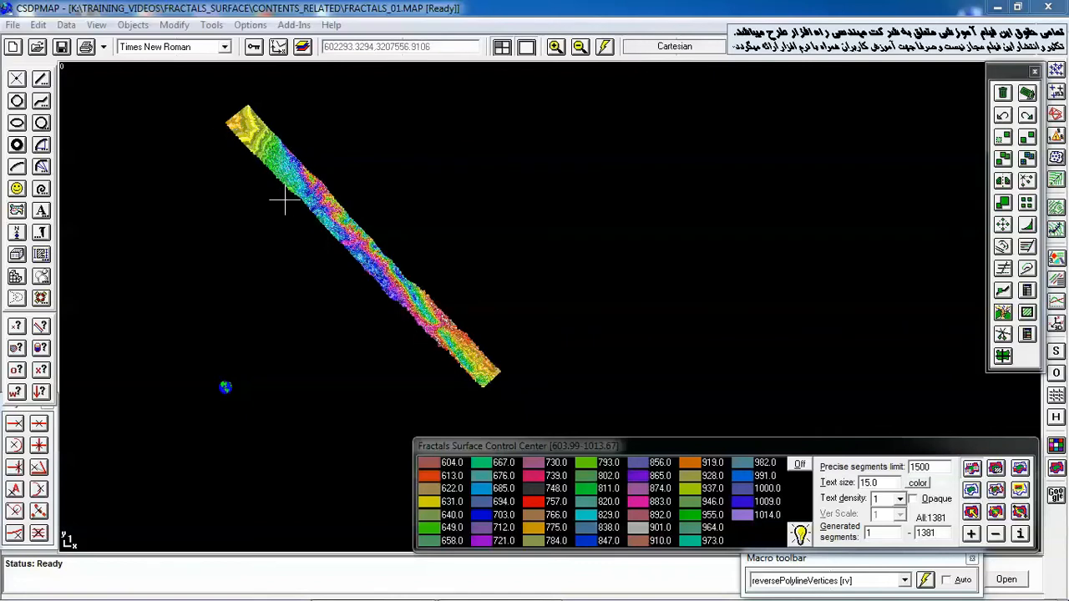
# Examine the middle stretch of the coloured surface strip up close and check elevations at points on it
pyautogui.moveTo(269, 177); pyautogui.dragTo(394, 260)
pyautogui.moveTo(452, 326); pyautogui.dragTo(334, 221, button='middle')
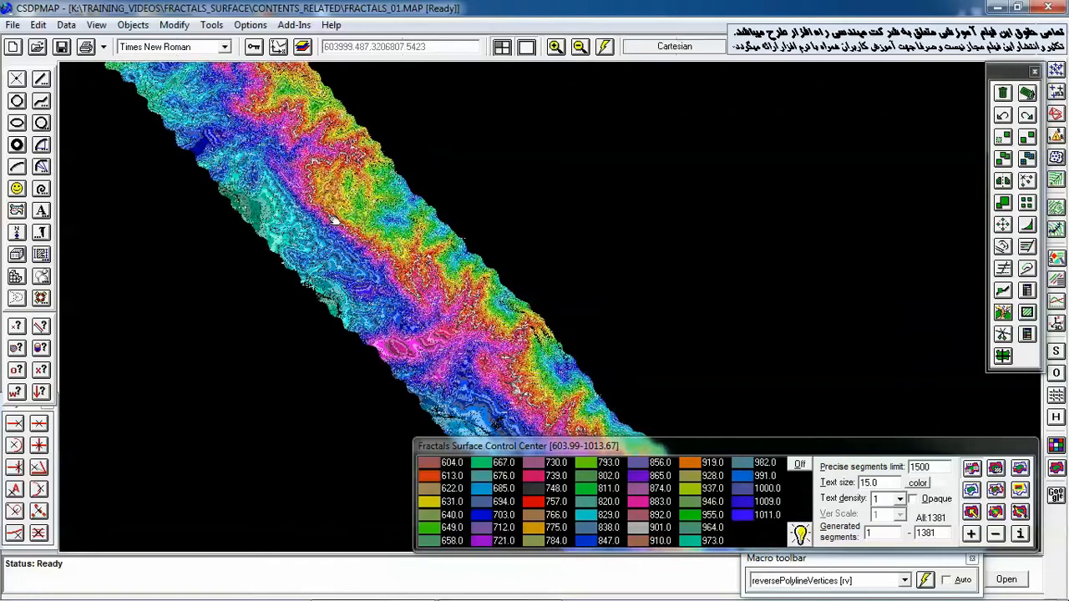
pyautogui.moveTo(408, 293); pyautogui.dragTo(327, 218, button='middle')
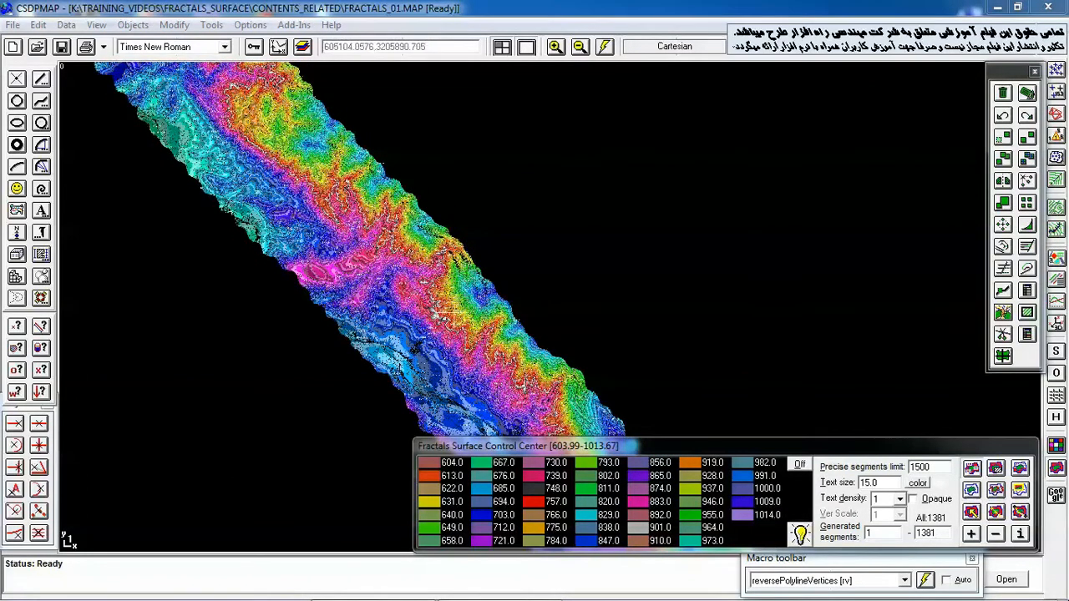
pyautogui.scroll(2, 343, 236)
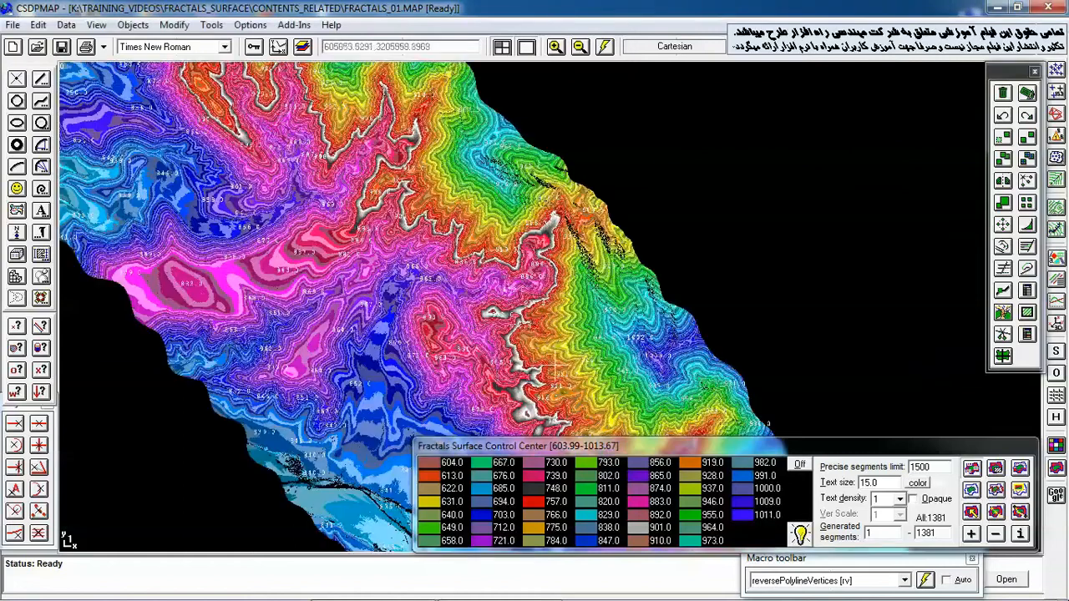
pyautogui.moveTo(322, 175); pyautogui.dragTo(390, 254, button='middle')
pyautogui.scroll(-2, 390, 255)
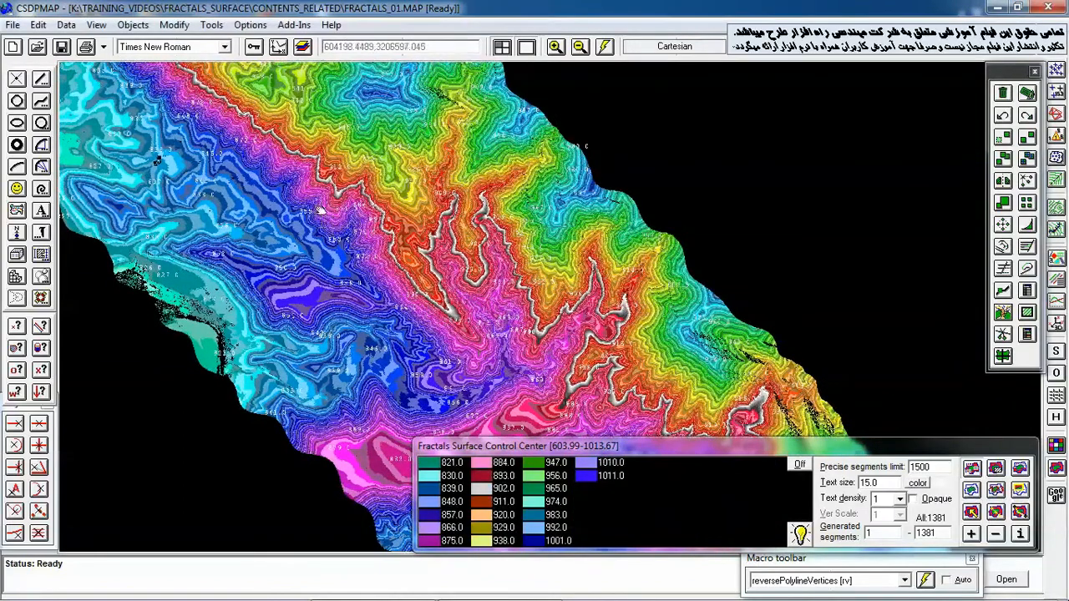
pyautogui.scroll(2, 247, 296)
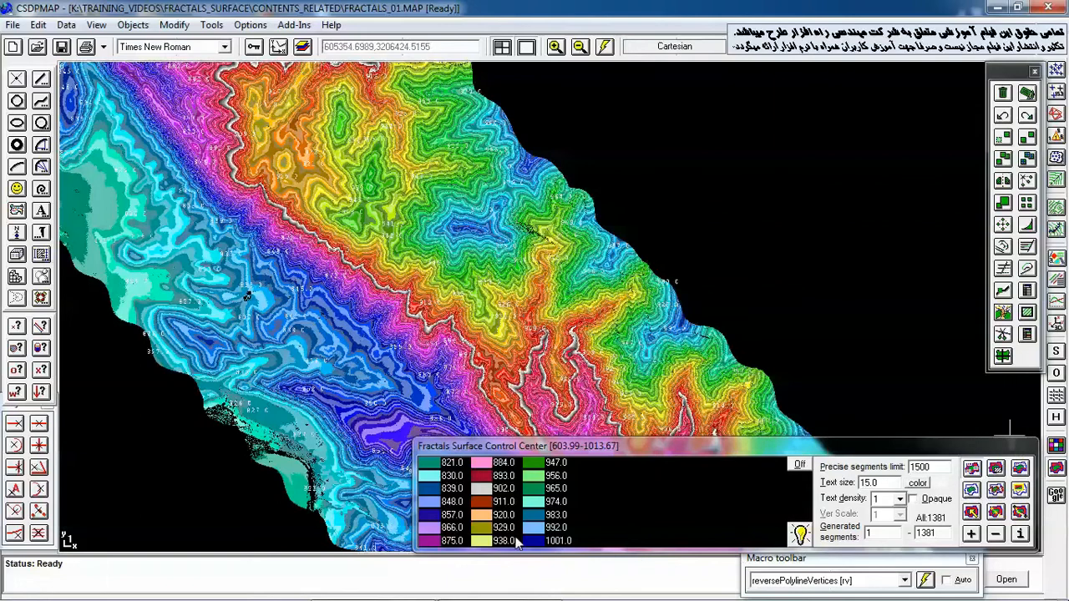
pyautogui.click(971, 515)
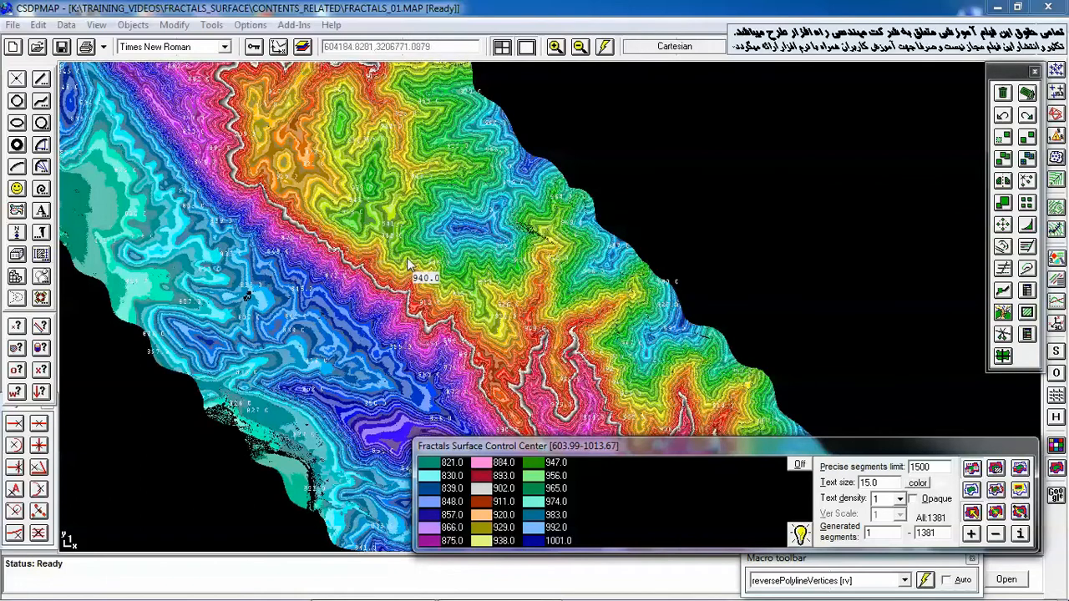
# Preview the ground profile along a trial polyline started on the ridge in the middle stretch, without keeping the polyline
pyautogui.click(996, 513)
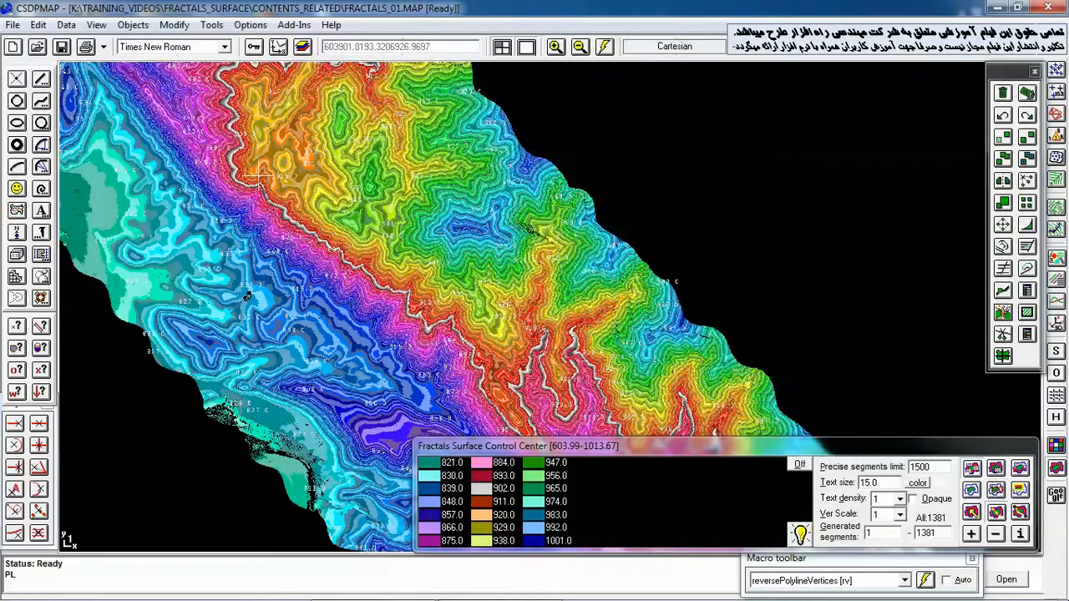
pyautogui.press('Return')
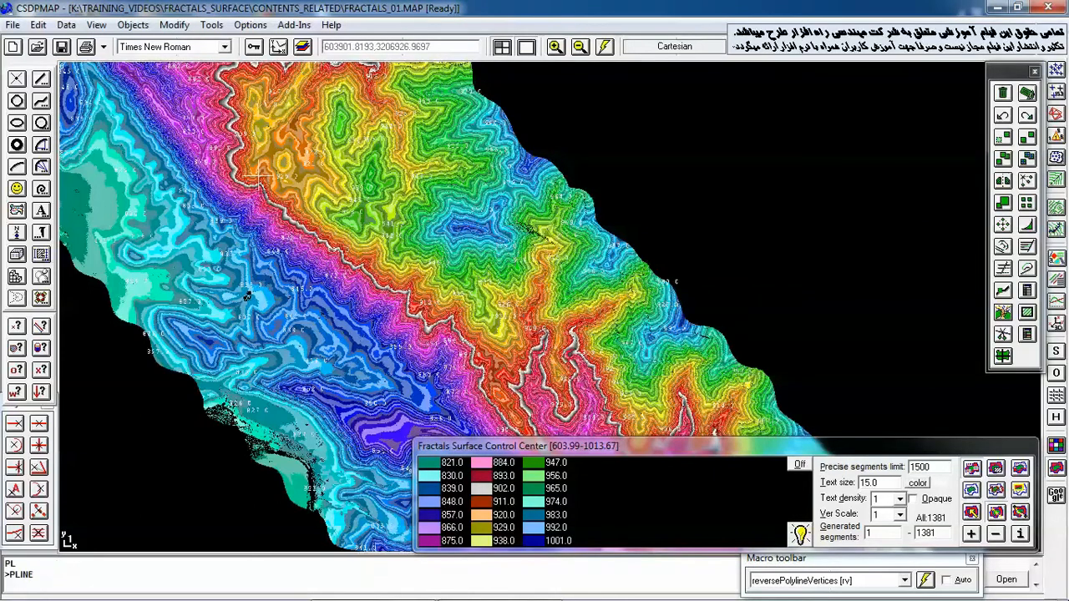
pyautogui.click(222, 142)
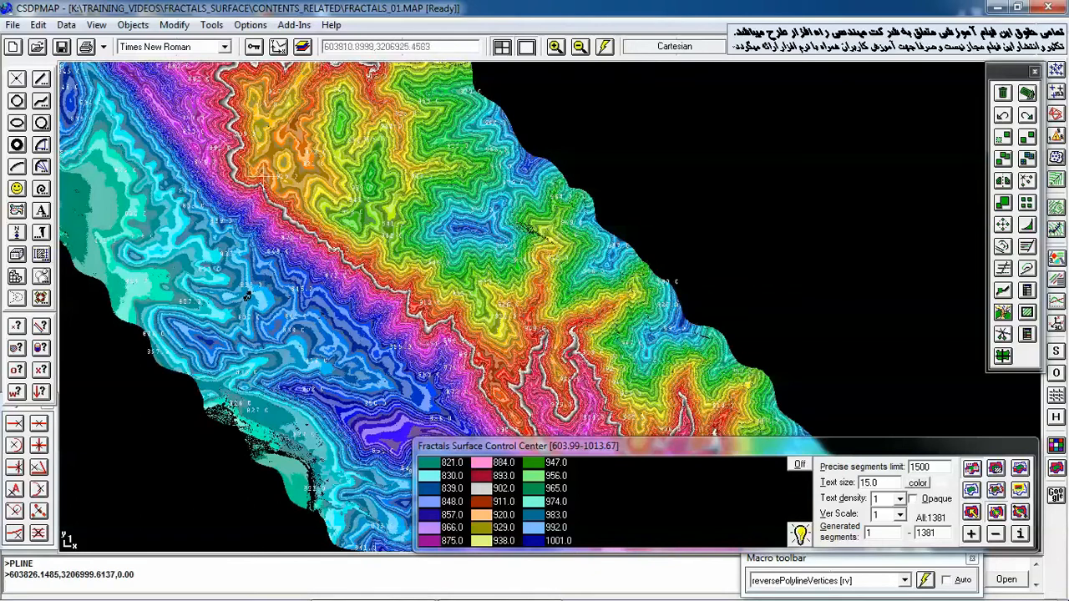
pyautogui.click(356, 289)
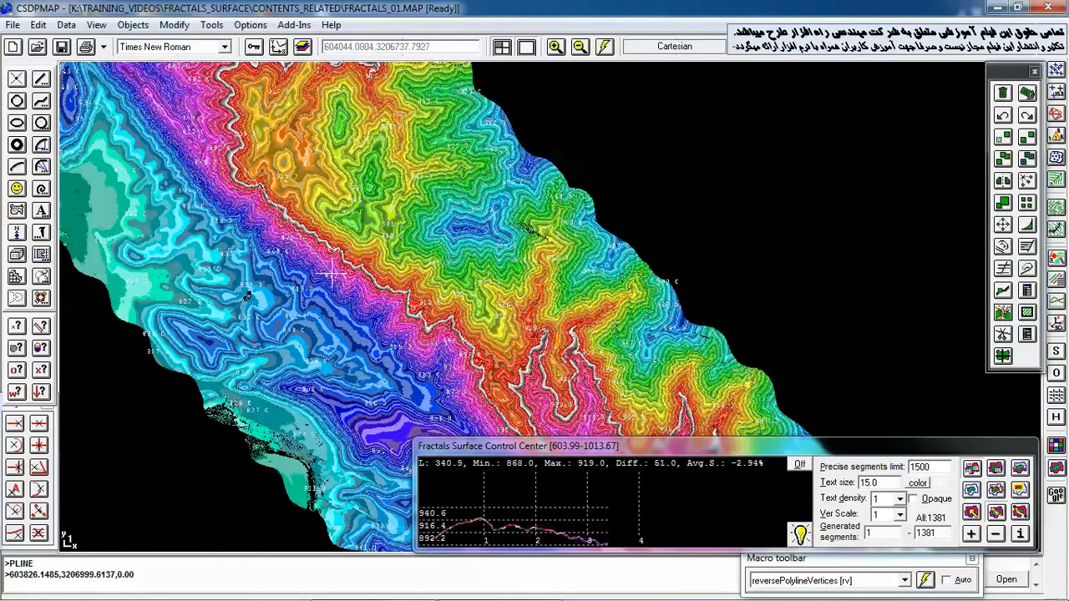
pyautogui.press('Escape')
# Draw a straight line along the surface strip from its southeast end, about 609087,3201681, to its northwest end, about 600736,3210337
pyautogui.moveTo(590, 425)
pyautogui.mouseDown(button='middle')
pyautogui.moveTo(483, 280)
pyautogui.moveTo(467, 240)
pyautogui.moveTo(499, 292)
pyautogui.moveTo(482, 242)
pyautogui.moveTo(442, 192)
pyautogui.mouseUp(button='middle')
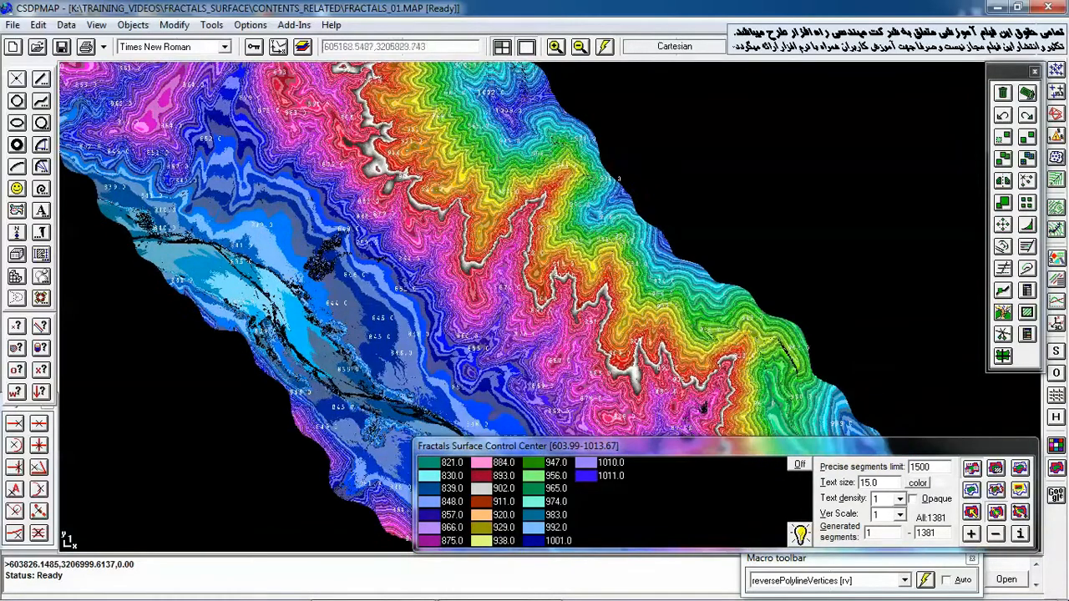
pyautogui.click(580, 48)
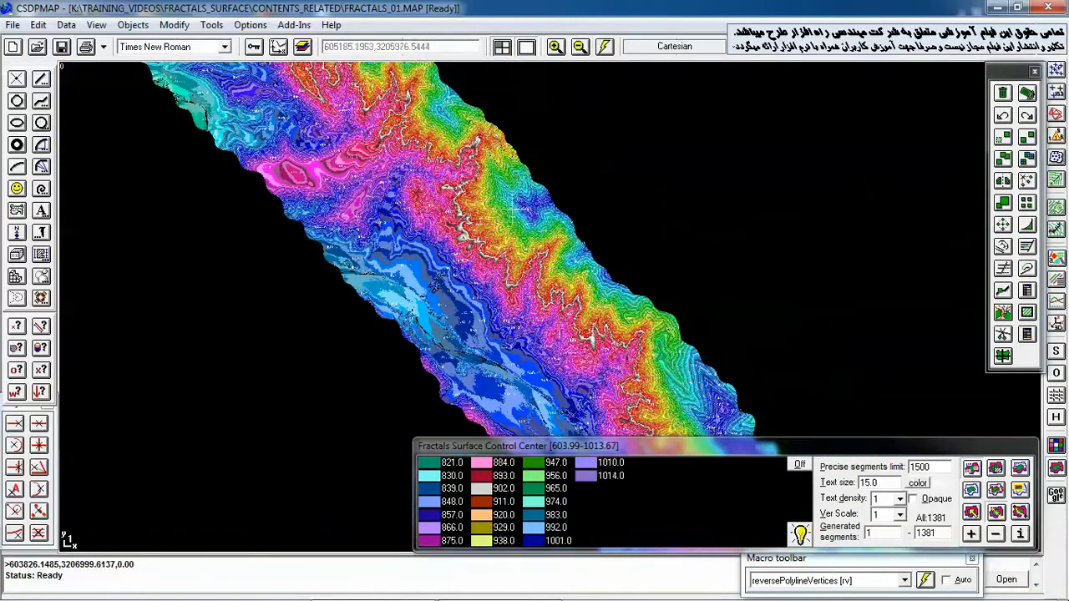
pyautogui.click(583, 50)
pyautogui.moveTo(546, 303); pyautogui.dragTo(392, 154, button='middle')
pyautogui.moveTo(512, 286); pyautogui.dragTo(378, 156, button='middle')
pyautogui.moveTo(514, 284); pyautogui.dragTo(375, 152, button='middle')
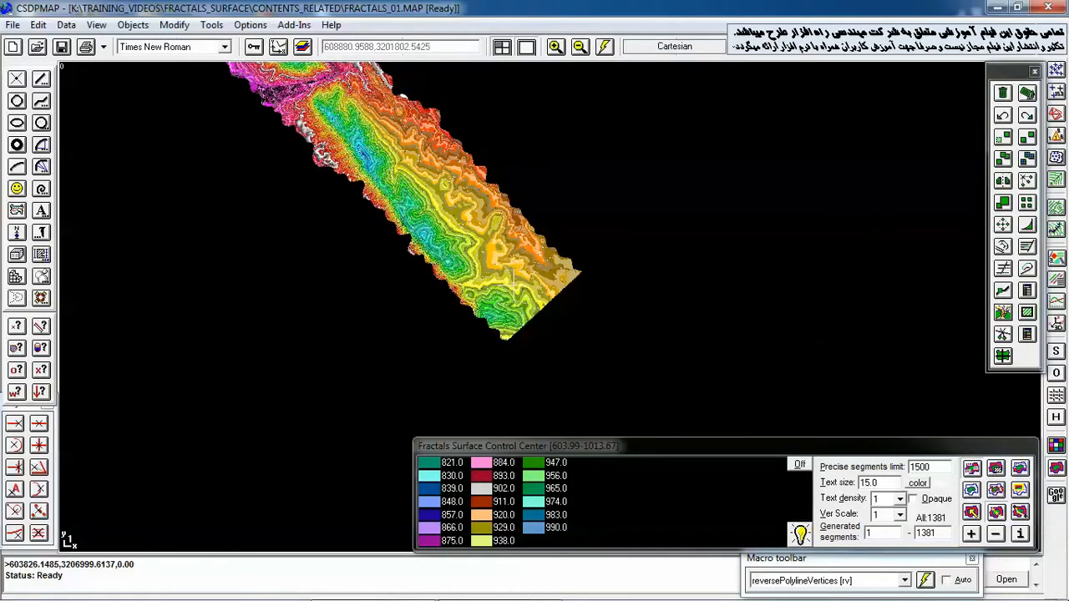
pyautogui.write('l')
pyautogui.press('Return')
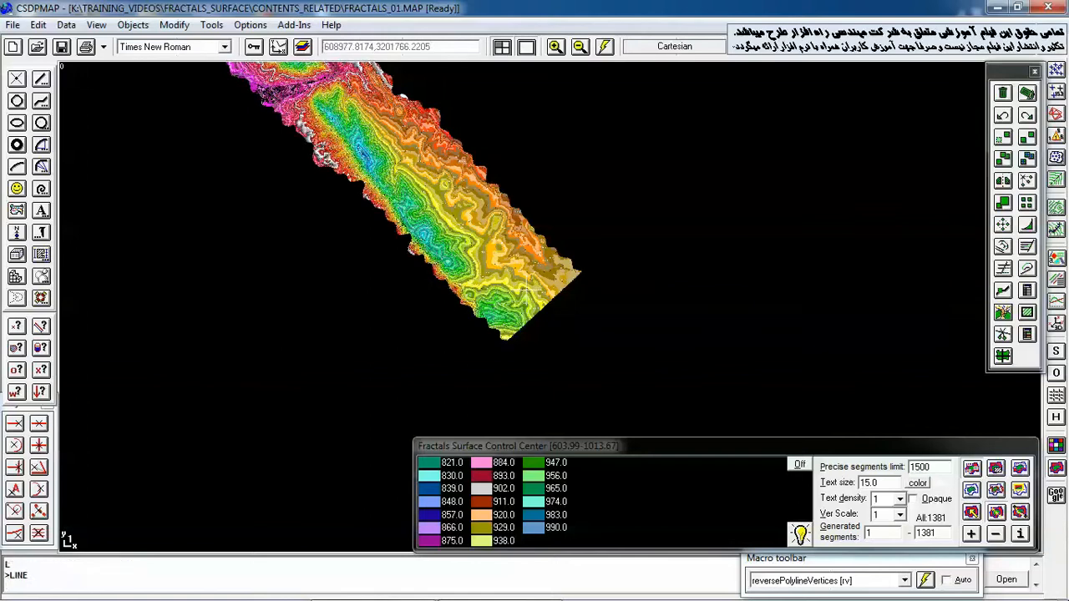
pyautogui.click(540, 301)
pyautogui.scroll(-4, 446, 230)
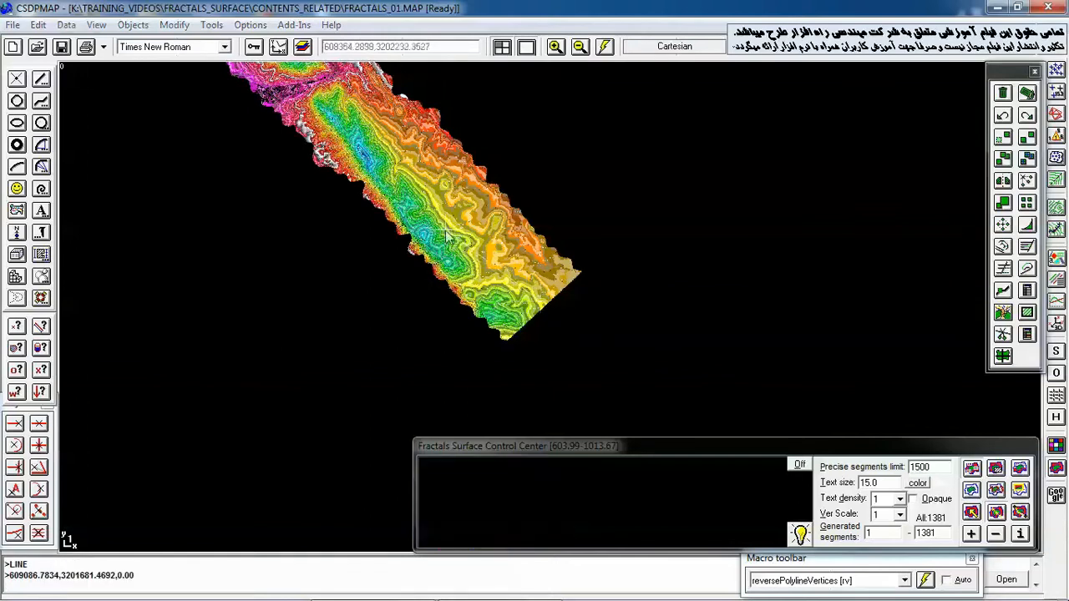
pyautogui.moveTo(425, 184); pyautogui.dragTo(603, 364, button='middle')
pyautogui.scroll(4, 426, 209)
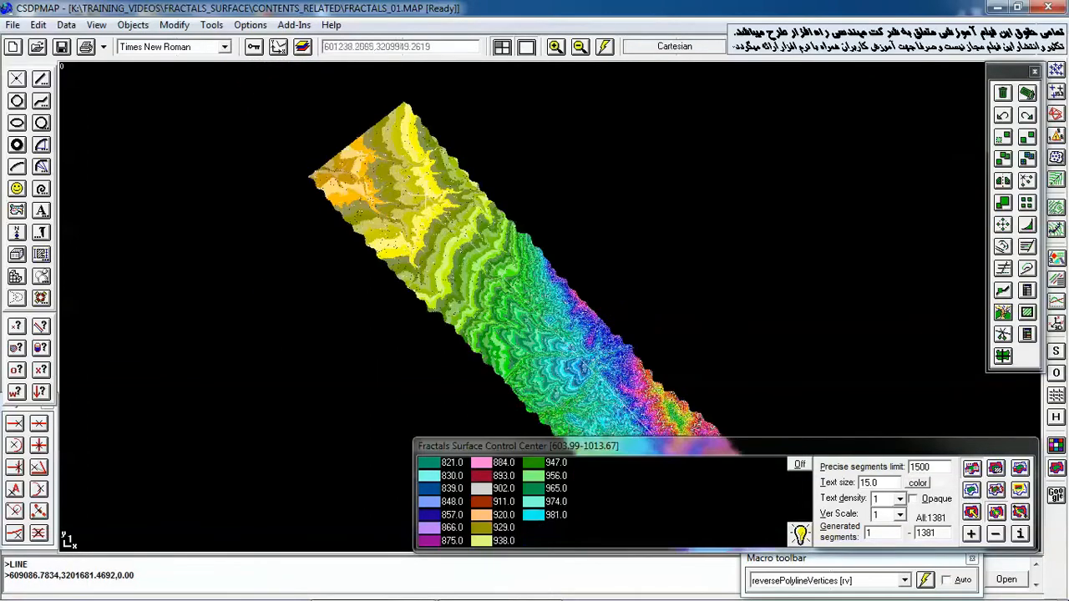
pyautogui.click(361, 133)
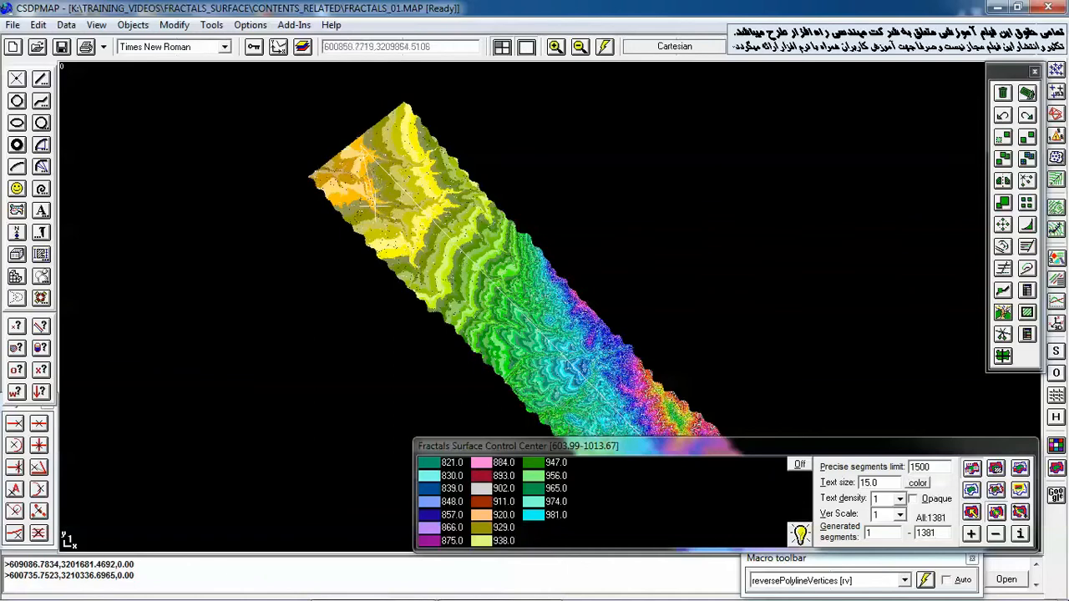
pyautogui.press('Return')
# Start extracting profile and sections, and set the plan start point to the line's southeast endpoint using the End snap
pyautogui.moveTo(458, 298); pyautogui.dragTo(381, 196, button='middle')
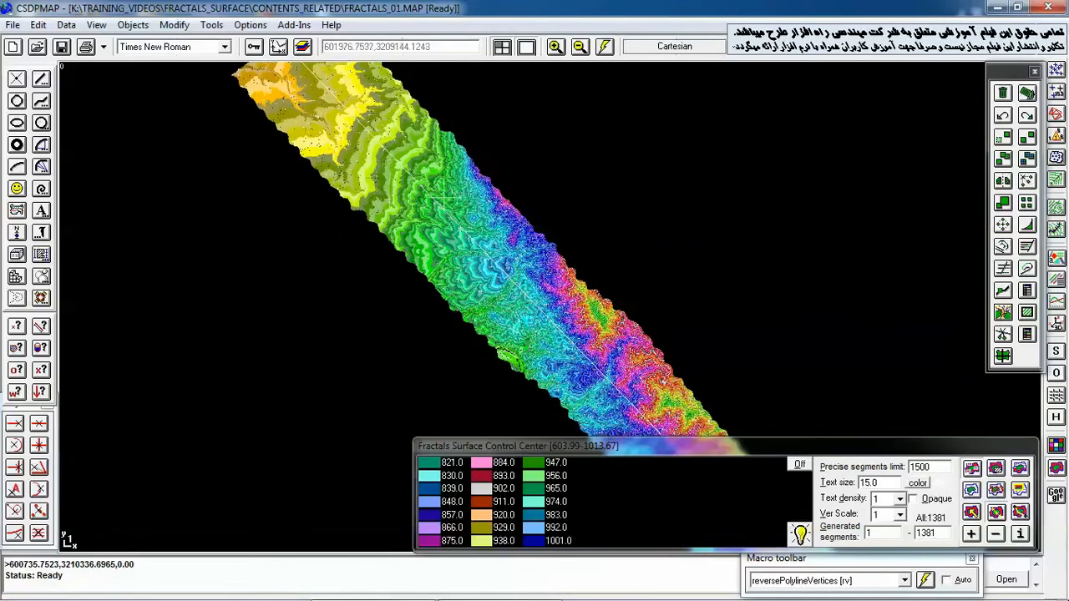
pyautogui.moveTo(581, 360); pyautogui.dragTo(365, 124, button='middle')
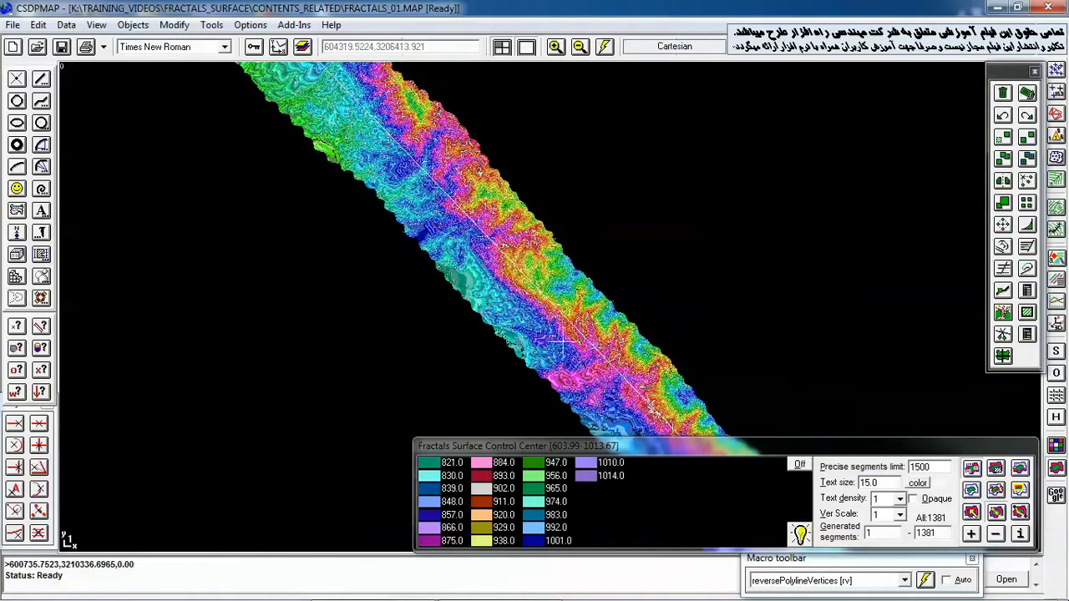
pyautogui.moveTo(564, 342); pyautogui.dragTo(399, 143, button='middle')
pyautogui.moveTo(588, 306); pyautogui.dragTo(415, 126, button='middle')
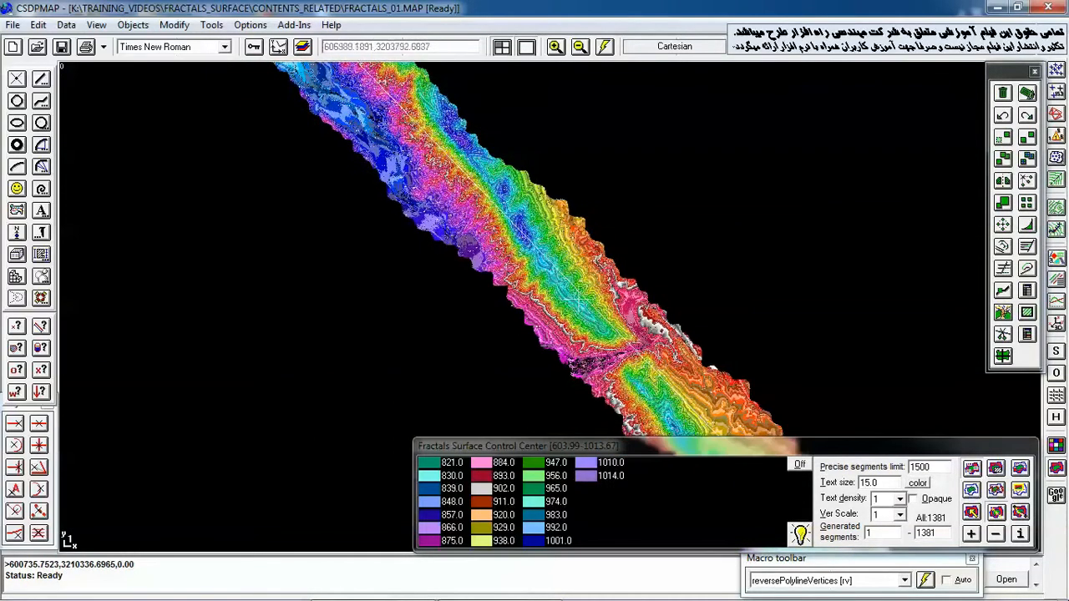
pyautogui.moveTo(609, 338); pyautogui.dragTo(489, 178, button='middle')
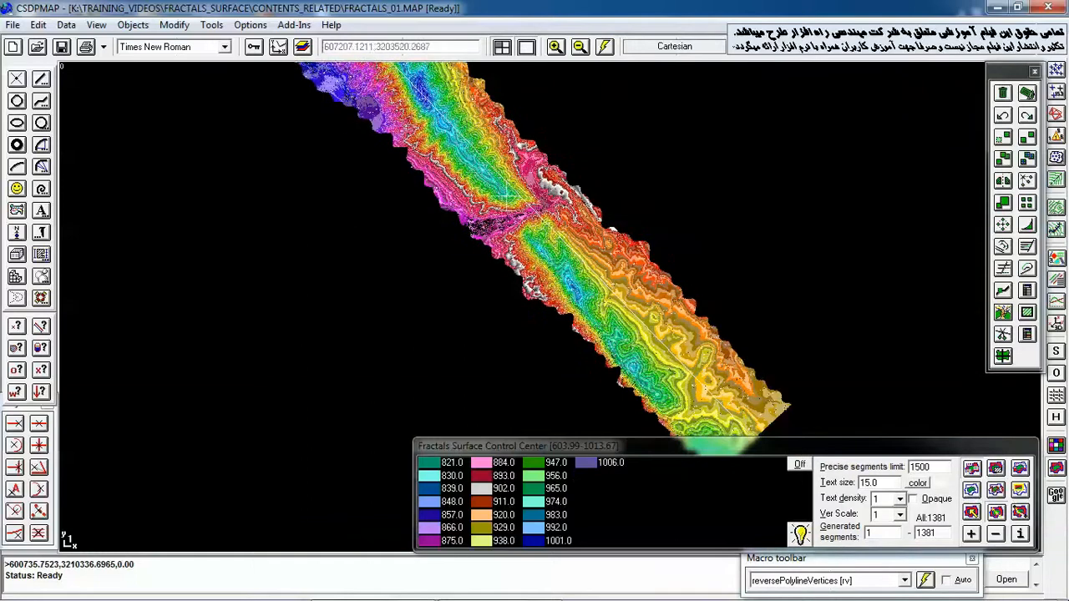
pyautogui.click(213, 25)
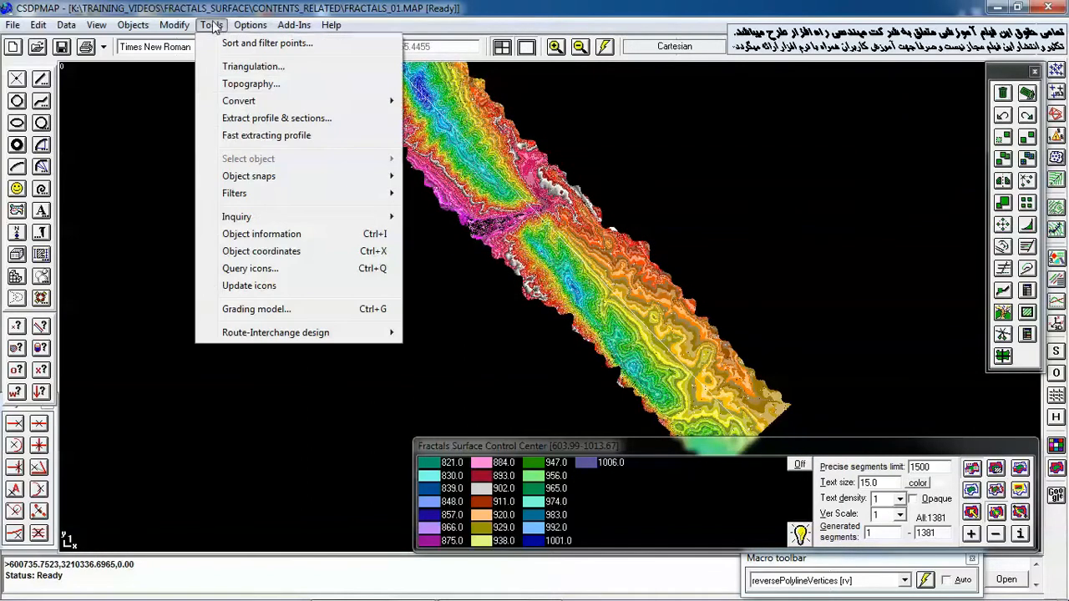
pyautogui.click(258, 120)
pyautogui.moveTo(551, 191); pyautogui.dragTo(768, 125)
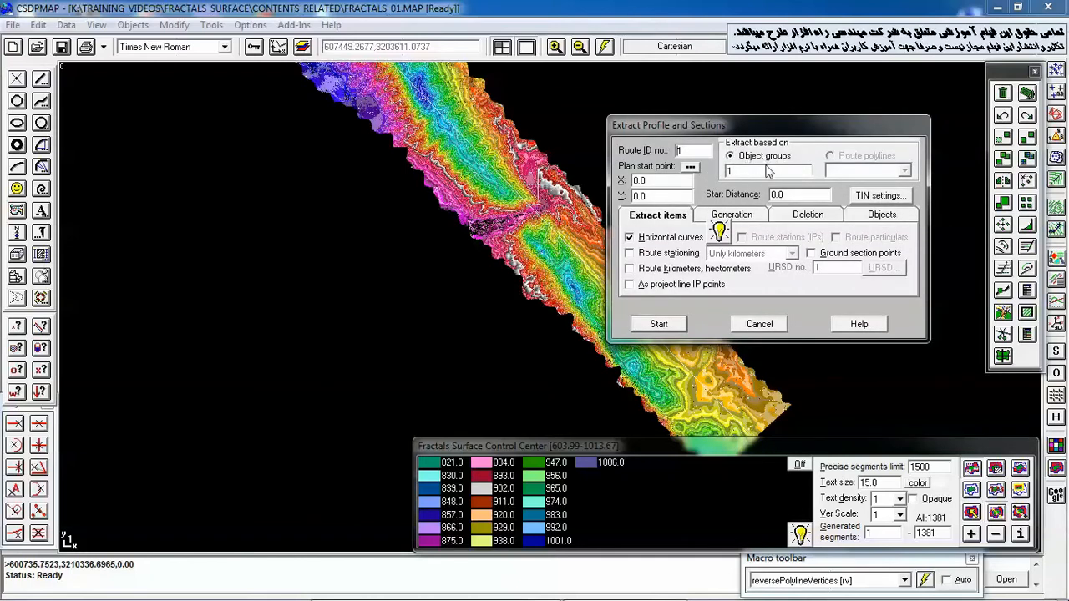
pyautogui.click(690, 168)
pyautogui.rightClick(505, 338)
pyautogui.click(529, 359)
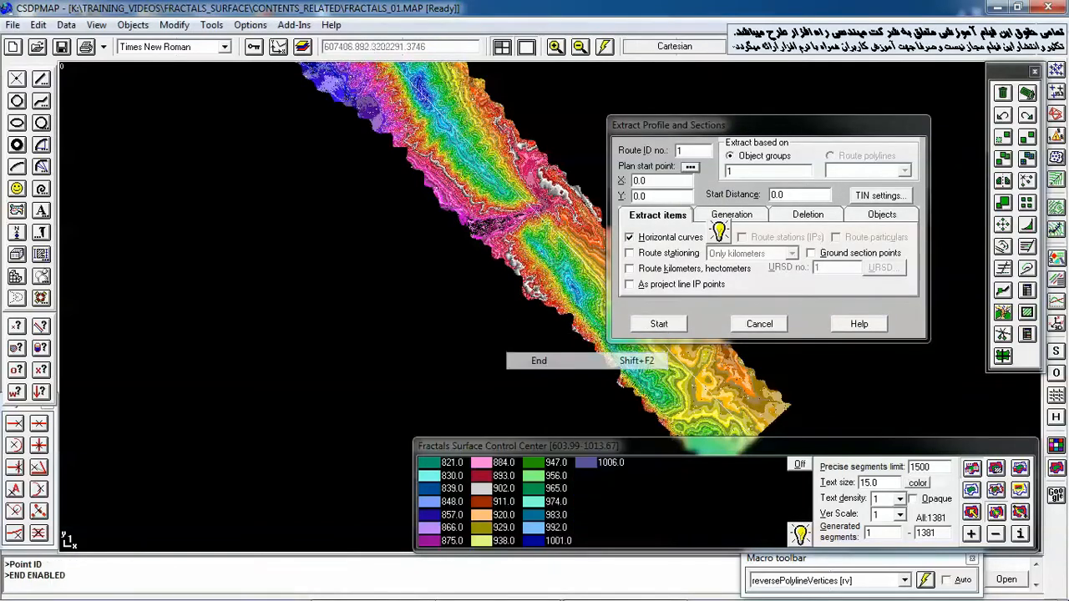
pyautogui.click(717, 408)
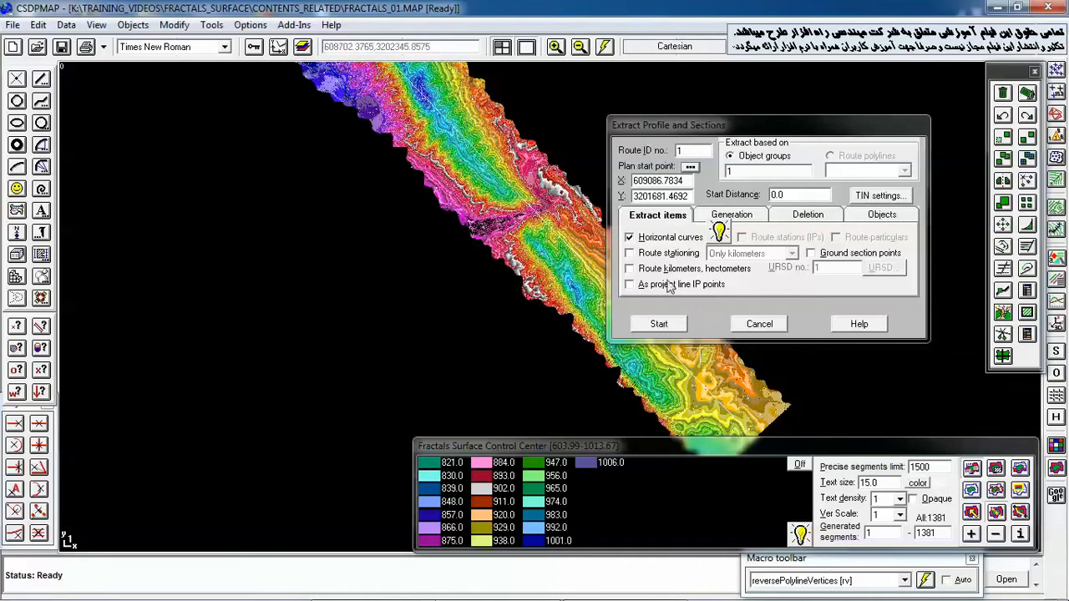
# Enable route stationing, route kilometers and hectometers, and ground section points as extract items
pyautogui.click(658, 253)
pyautogui.click(661, 268)
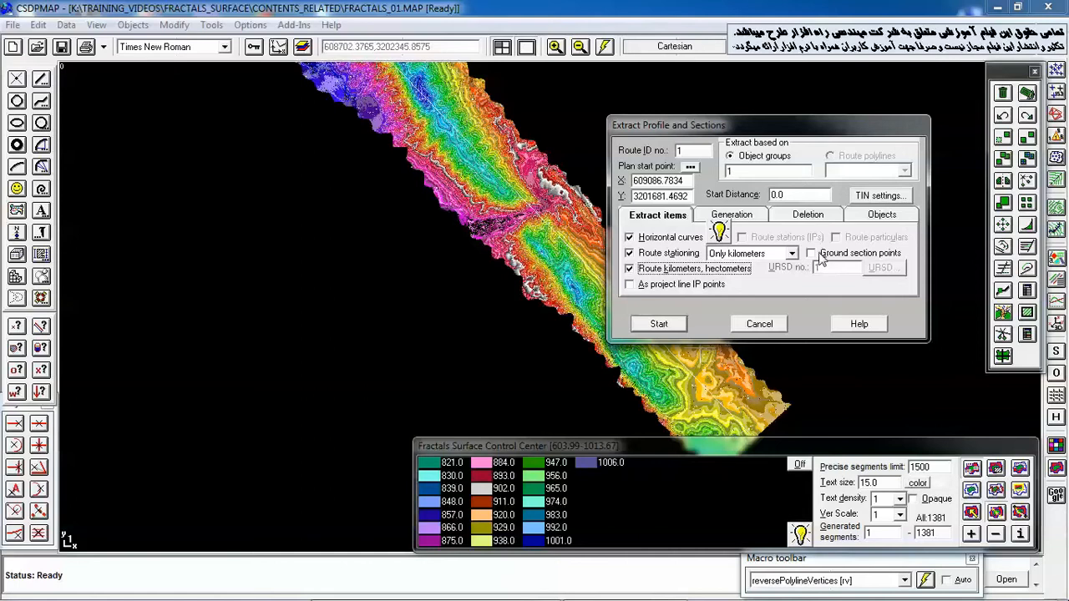
pyautogui.click(750, 217)
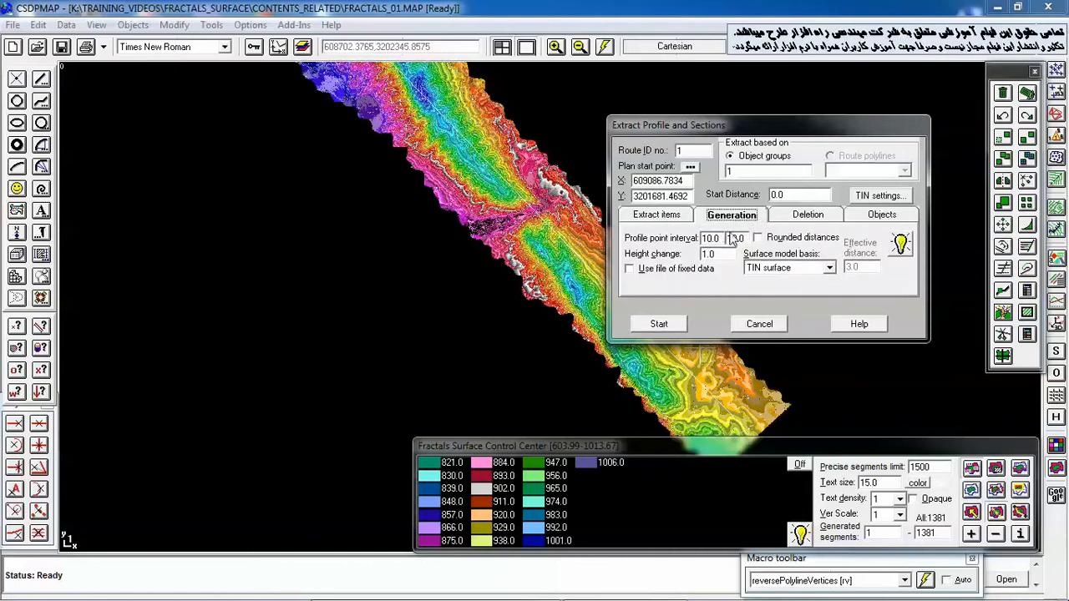
pyautogui.click(672, 218)
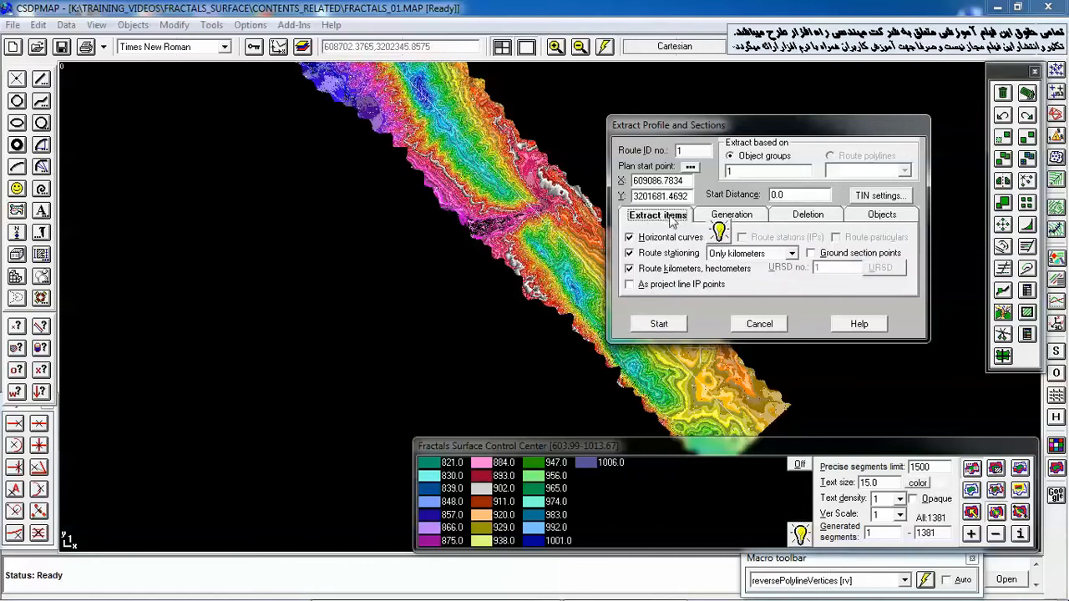
pyautogui.click(822, 253)
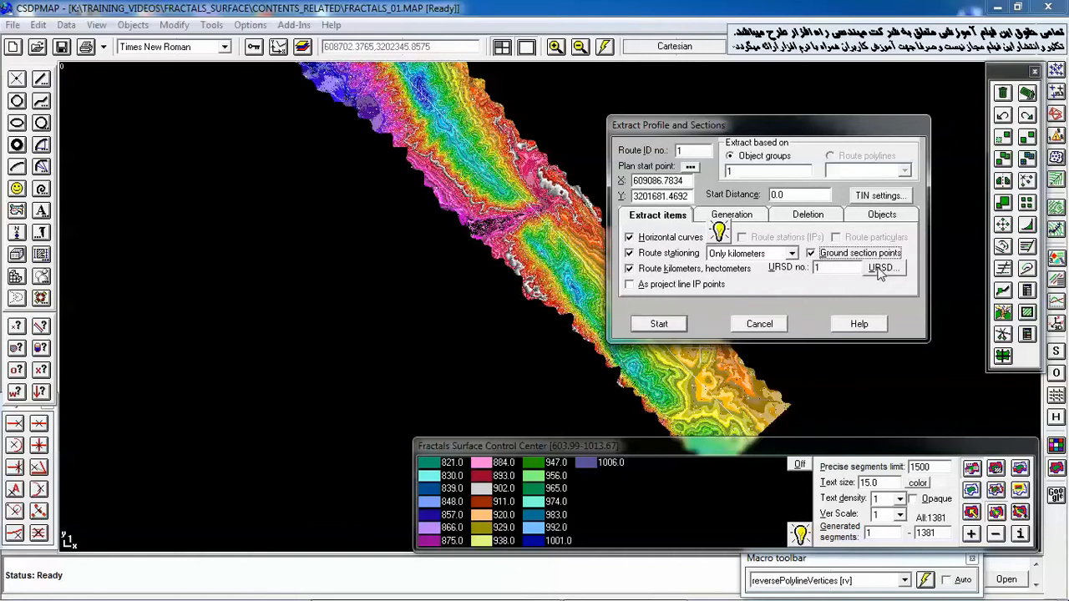
# Fill the left distances of user road shape definition 1 with 5 to 50 in increments of 5
pyautogui.click(880, 269)
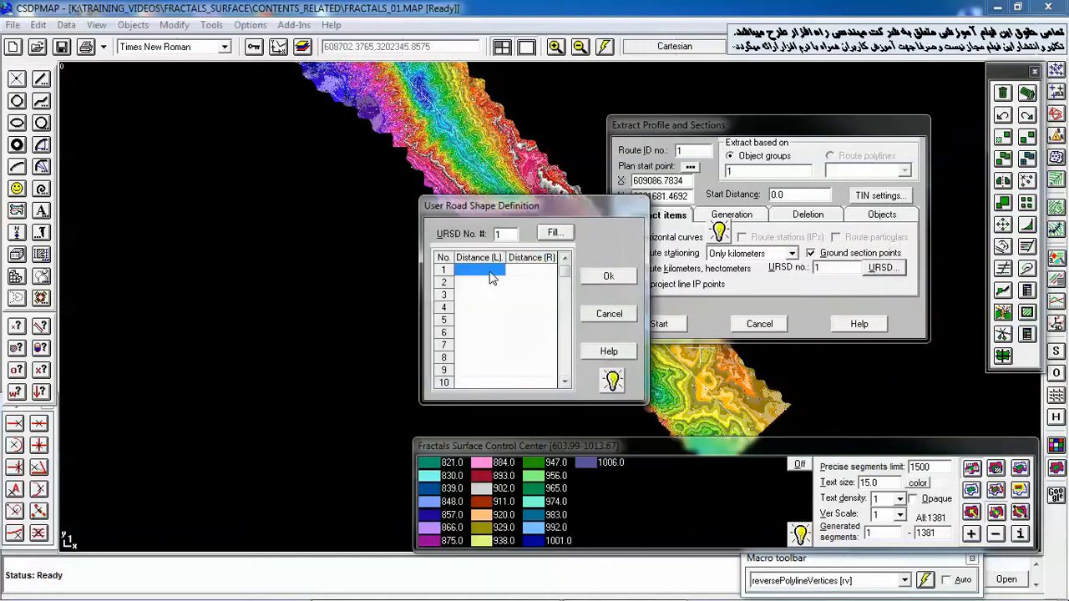
pyautogui.click(490, 272)
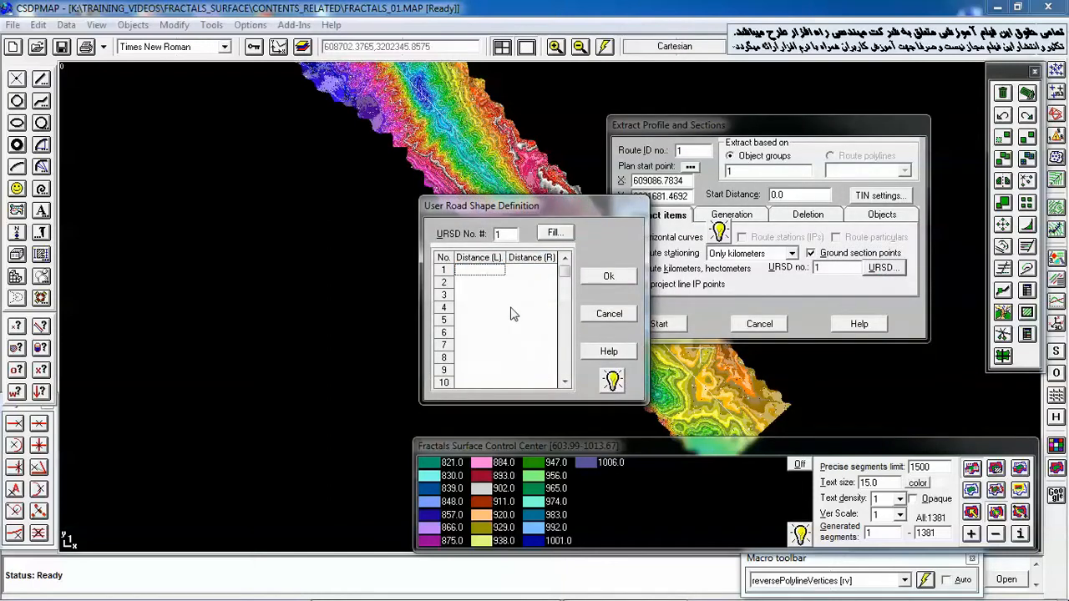
pyautogui.write('5')
pyautogui.press('Return')
pyautogui.write('10')
pyautogui.press('Return')
pyautogui.write('15')
pyautogui.press('Return')
pyautogui.write('20')
pyautogui.press('Return')
pyautogui.write('25')
pyautogui.press('Return')
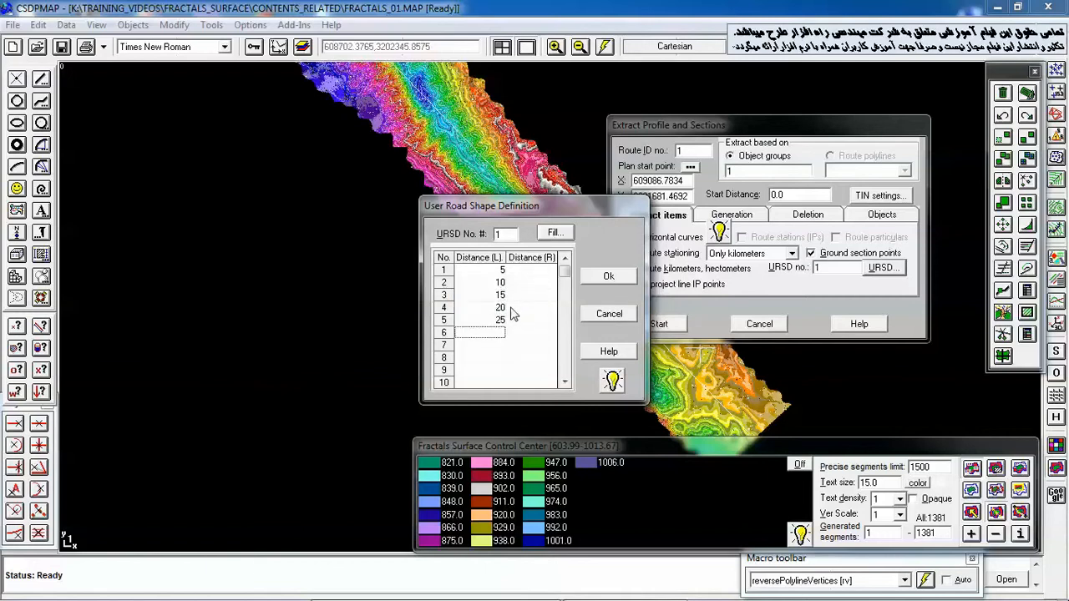
pyautogui.write('30')
pyautogui.press('Return')
pyautogui.write('35')
pyautogui.press('Return')
pyautogui.write('40')
pyautogui.press('Return')
pyautogui.write('45')
pyautogui.press('Return')
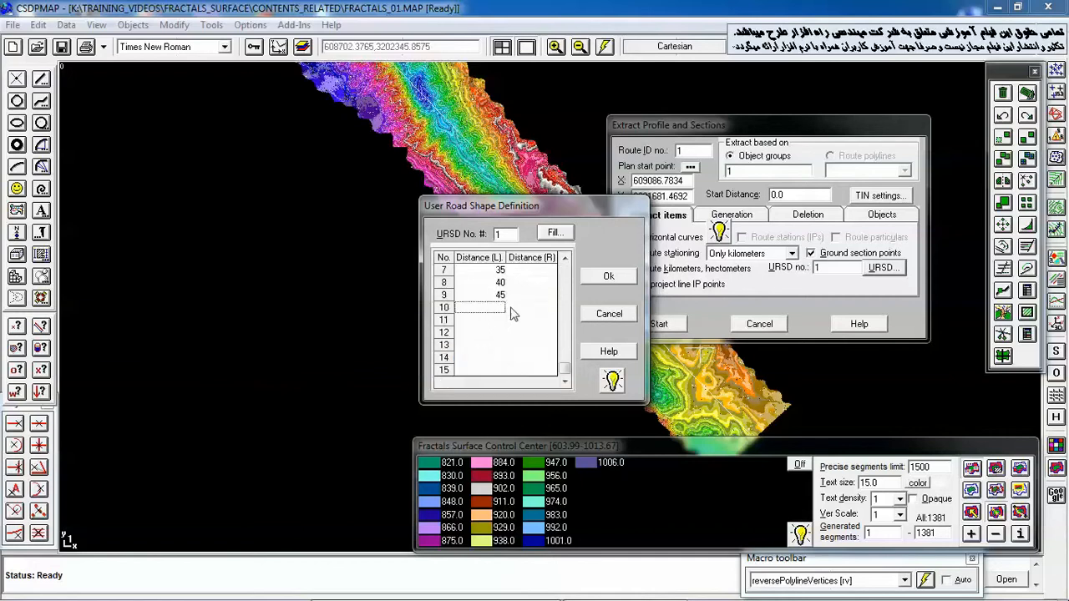
pyautogui.write('50')
pyautogui.press('Return')
# Fill the right distances of user road shape definition 1 with 5 to 50 in increments of 5, and accept the definition
pyautogui.press('Up')
pyautogui.press('Up')
pyautogui.press('Up')
pyautogui.press('Up')
pyautogui.press('Up')
pyautogui.press('Up')
pyautogui.press('Up')
pyautogui.press('Up')
pyautogui.press('Up')
pyautogui.press('Right')
pyautogui.write('5')
pyautogui.press('Return')
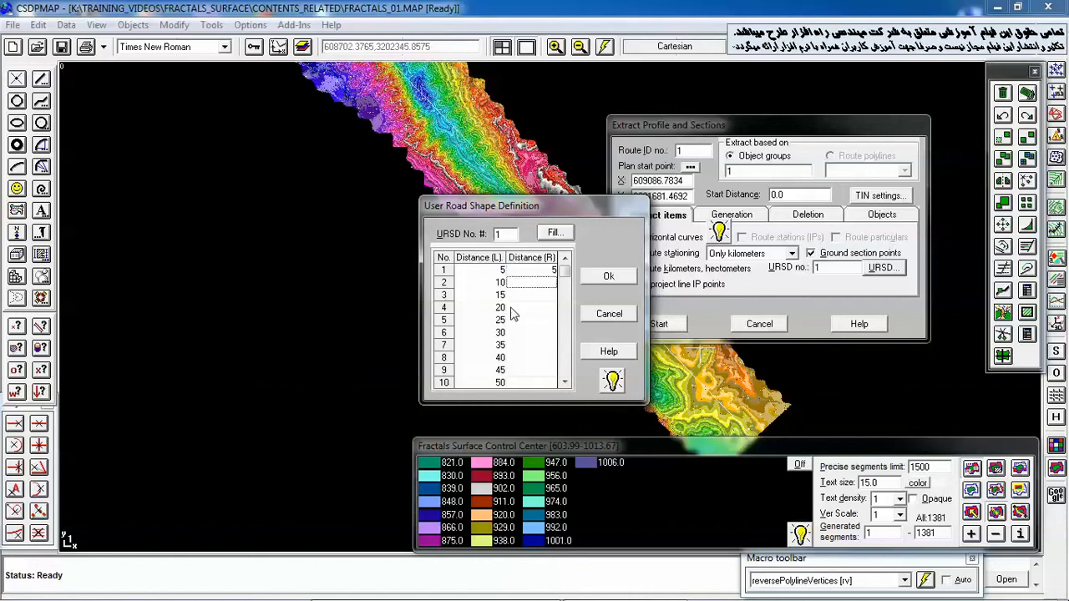
pyautogui.write('1')
pyautogui.write('15')
pyautogui.press('Return')
pyautogui.write('20')
pyautogui.press('Return')
pyautogui.write('25')
pyautogui.press('Return')
pyautogui.write('30')
pyautogui.press('Return')
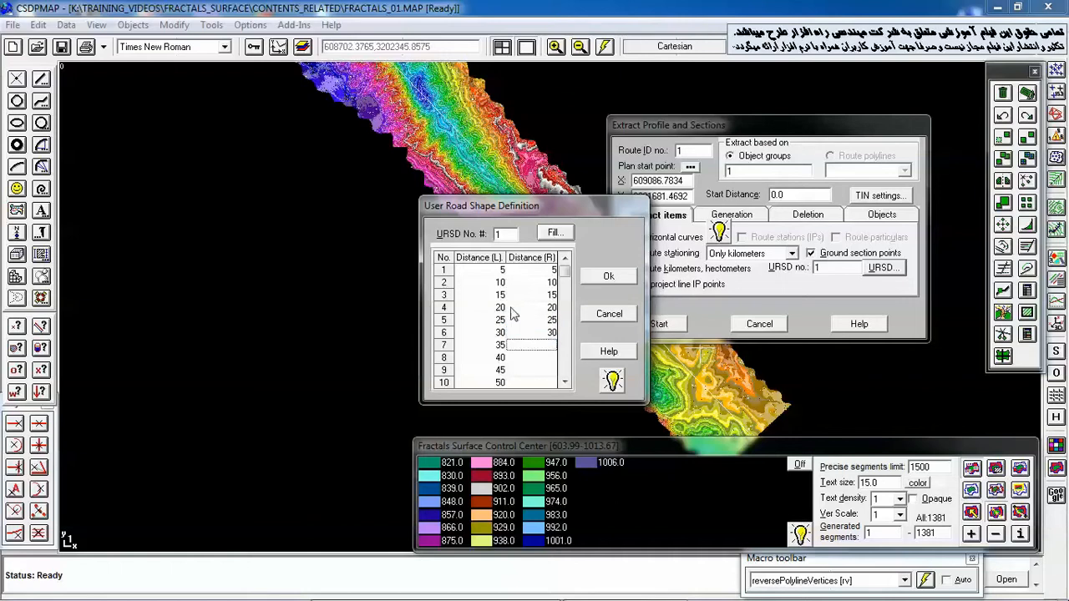
pyautogui.write('35')
pyautogui.press('Return')
pyautogui.write('40')
pyautogui.press('Return')
pyautogui.write('45')
pyautogui.press('Return')
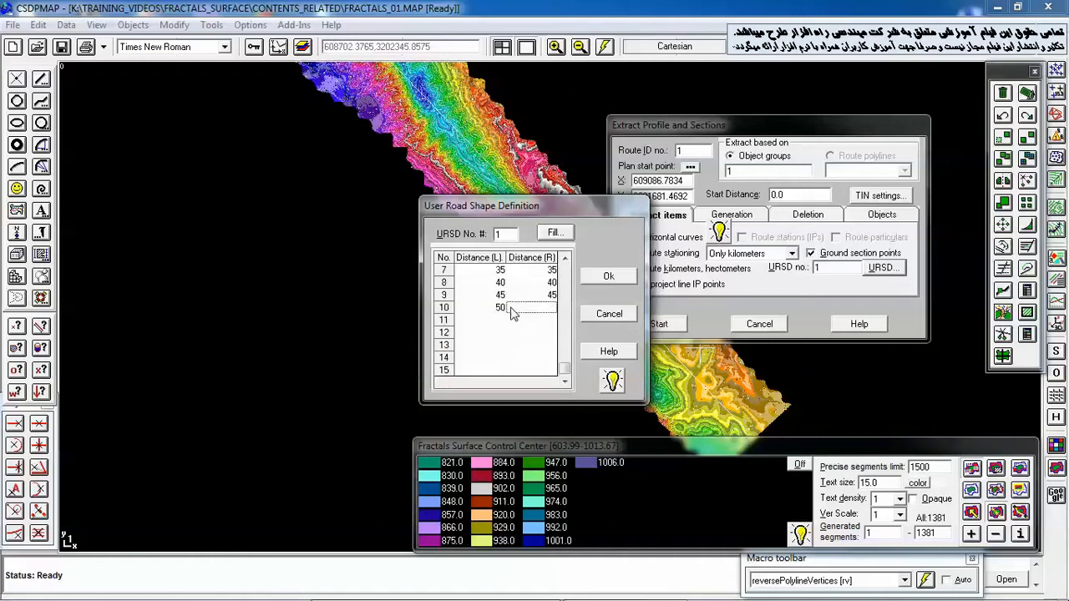
pyautogui.write('50')
pyautogui.scroll(2, 565, 269)
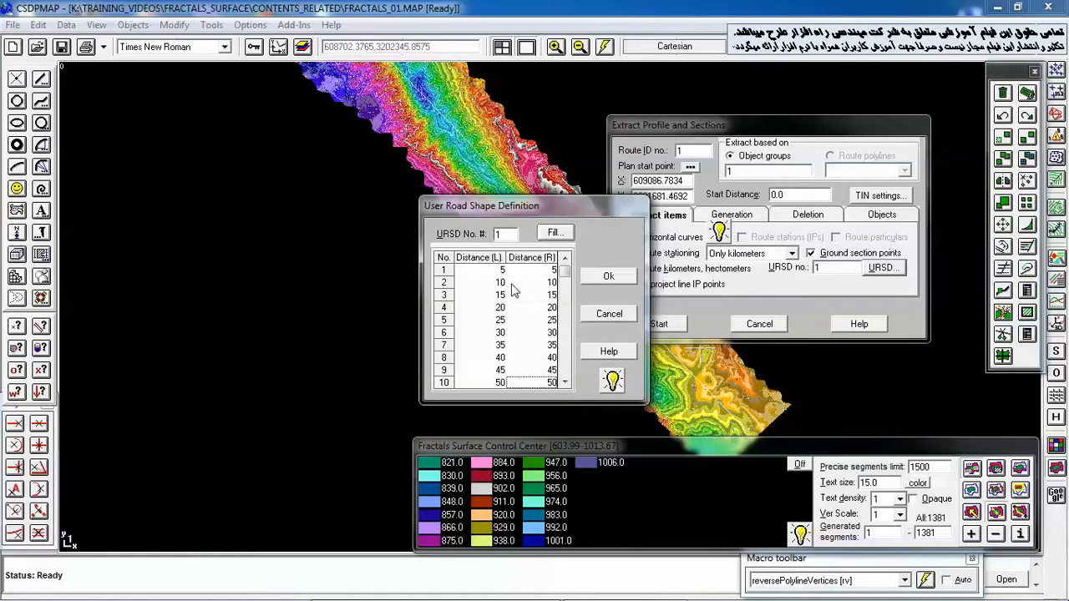
pyautogui.click(608, 278)
# Set the surface model basis for generating the profile and sections to Fractals surface
pyautogui.click(748, 216)
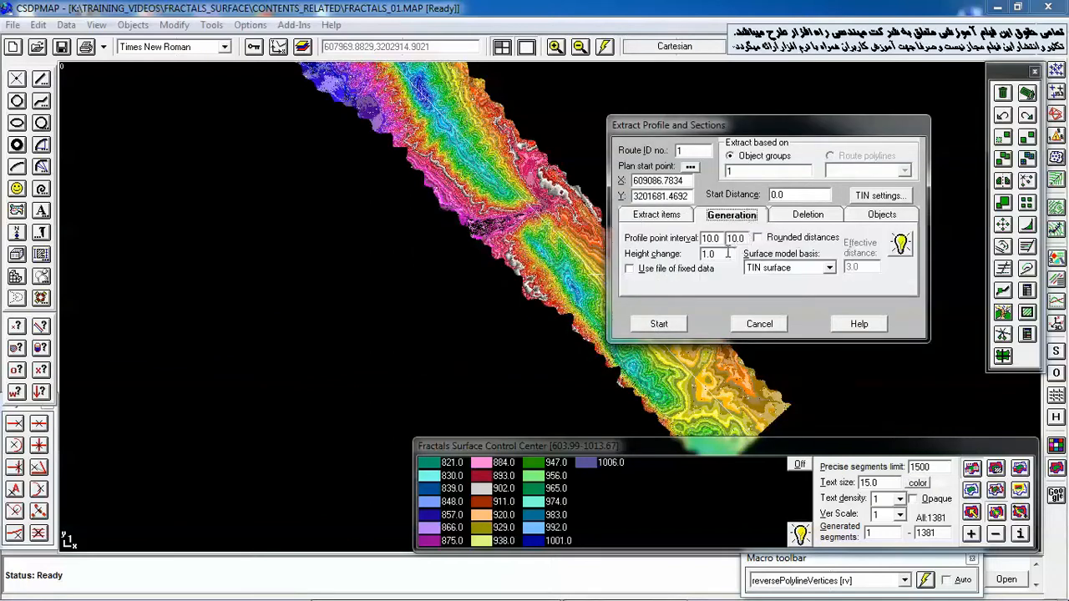
pyautogui.click(782, 268)
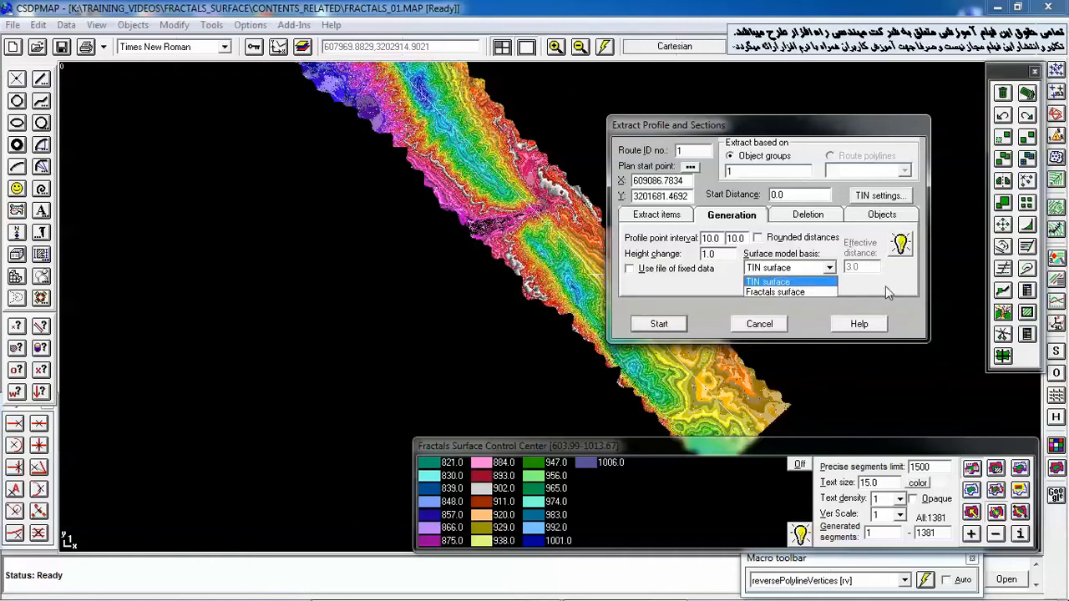
pyautogui.click(779, 292)
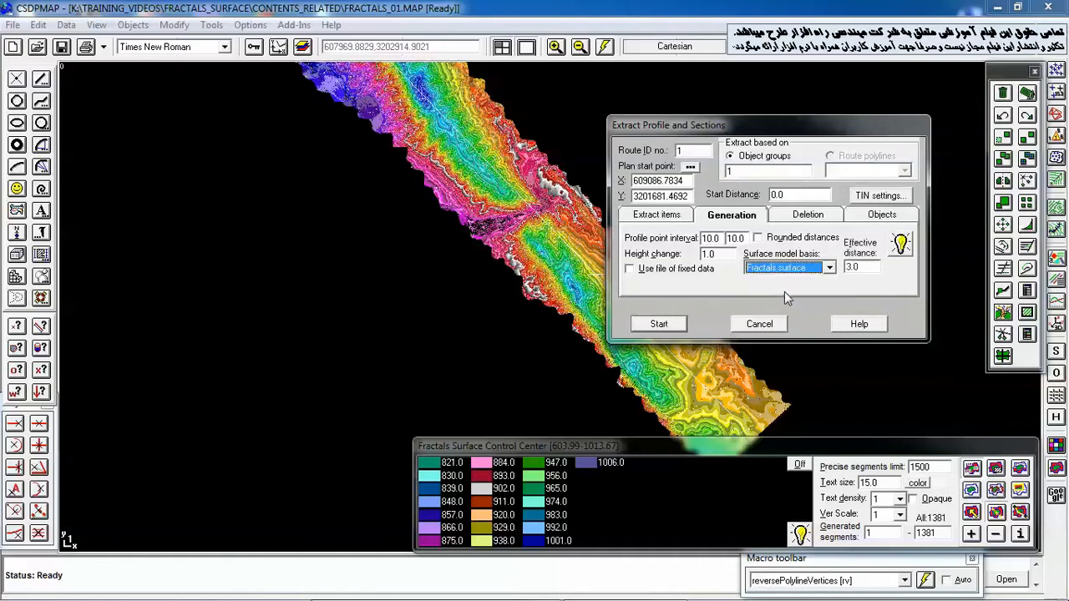
# Run the profile and section extraction without saving a report file, and close the extraction settings
pyautogui.click(657, 217)
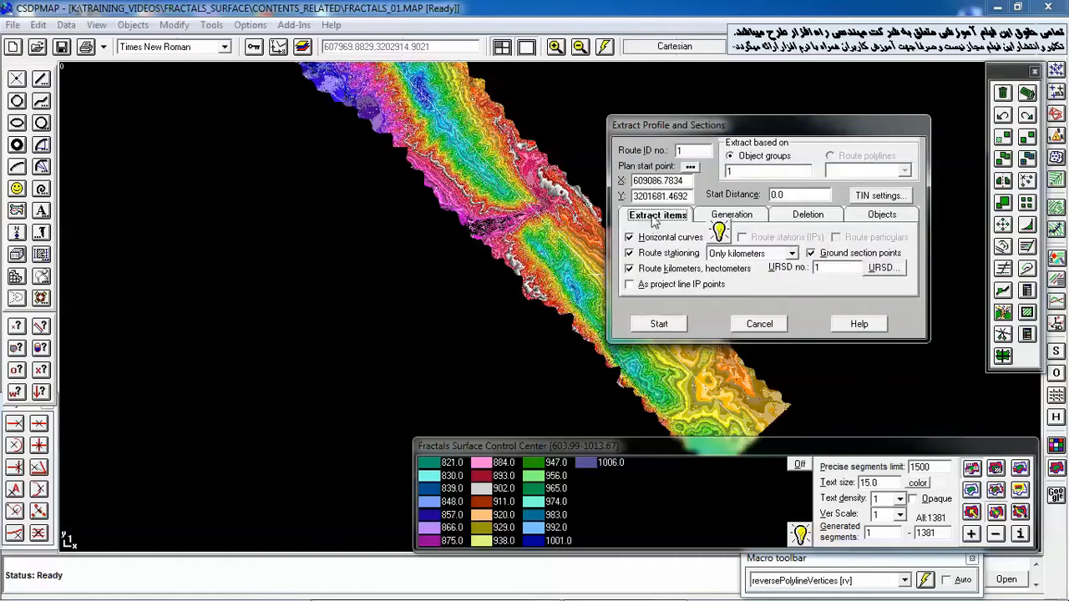
pyautogui.click(660, 325)
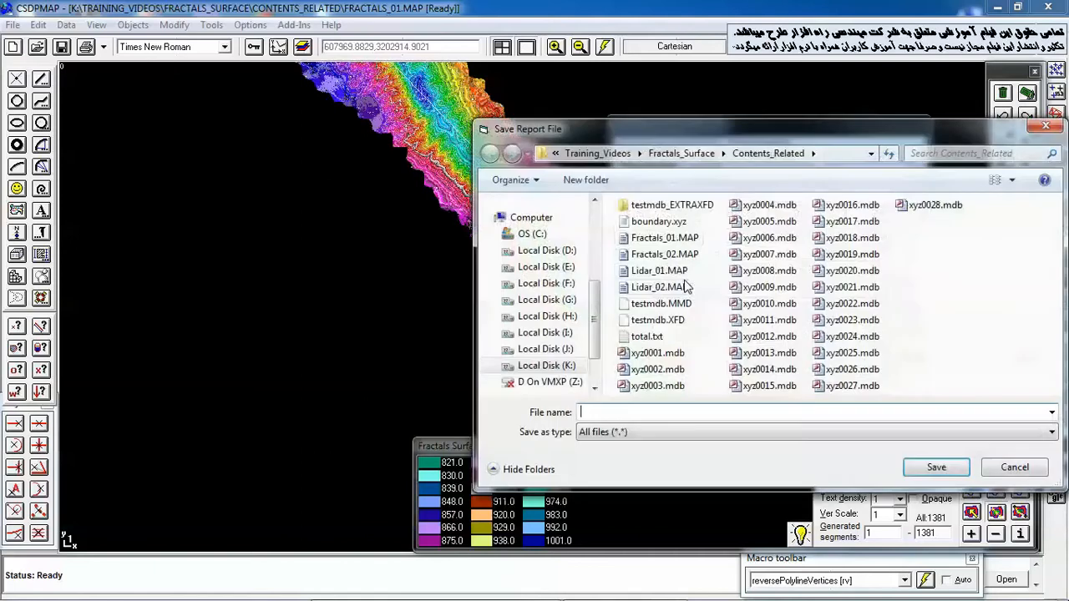
pyautogui.click(1005, 467)
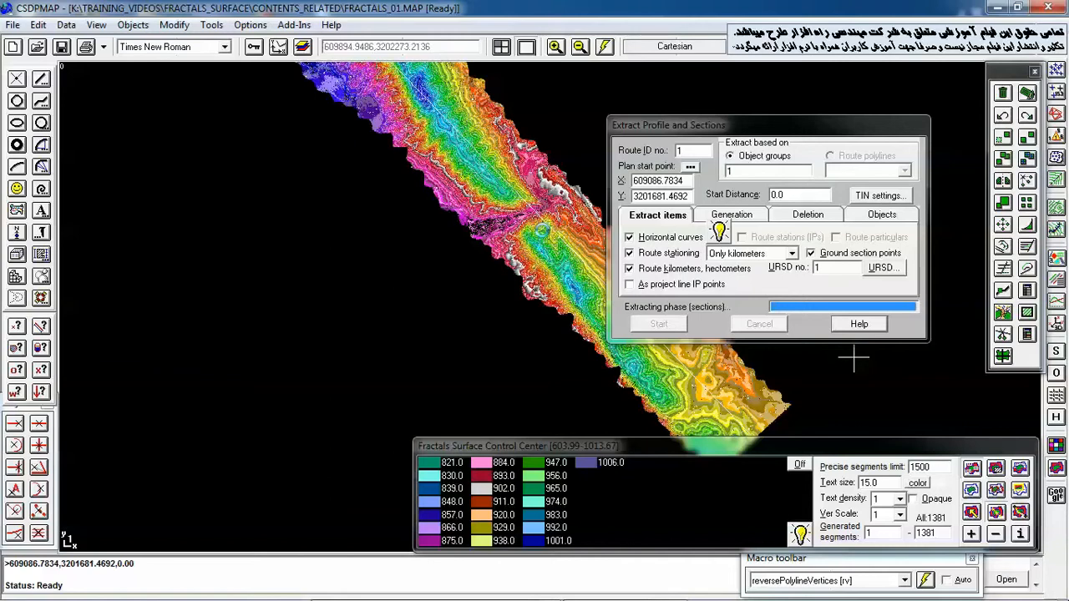
pyautogui.click(551, 357)
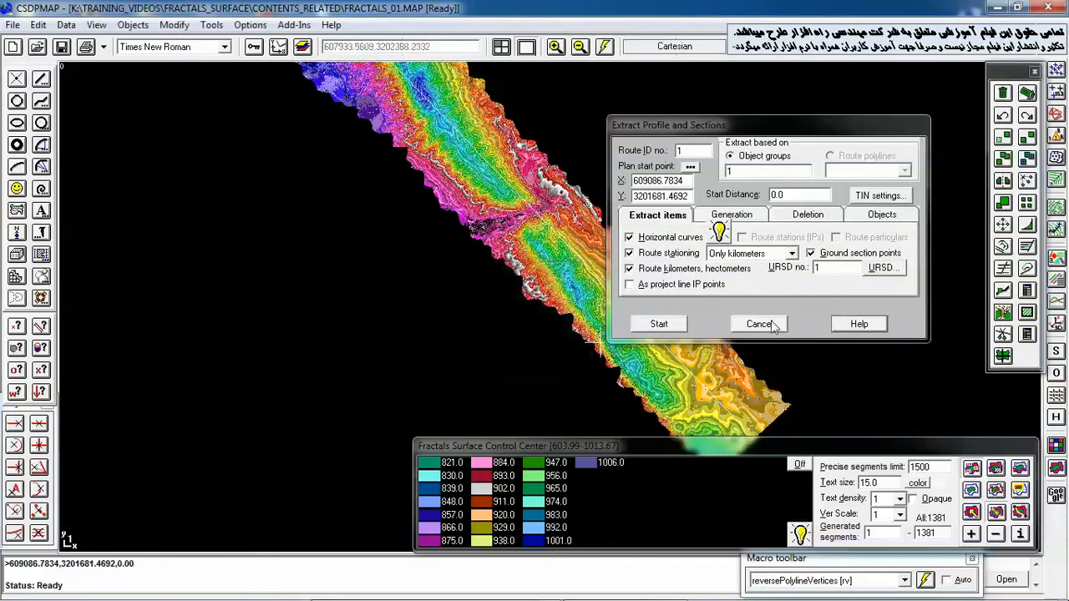
pyautogui.click(760, 324)
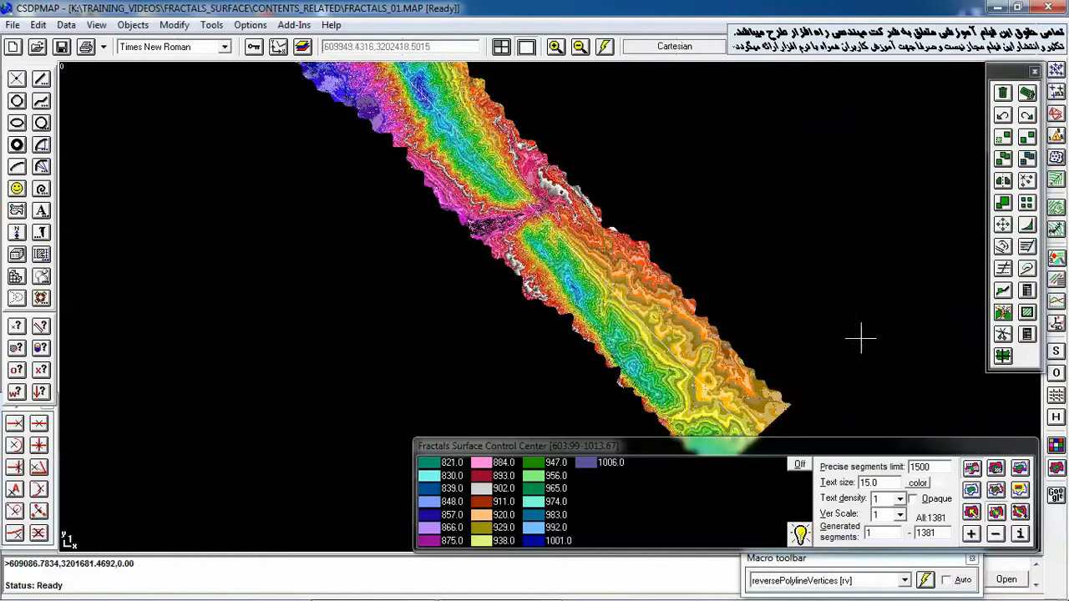
# Examine the extracted ground profile and cross-sections of route 1 along its length, and close the profile view
pyautogui.click(1055, 302)
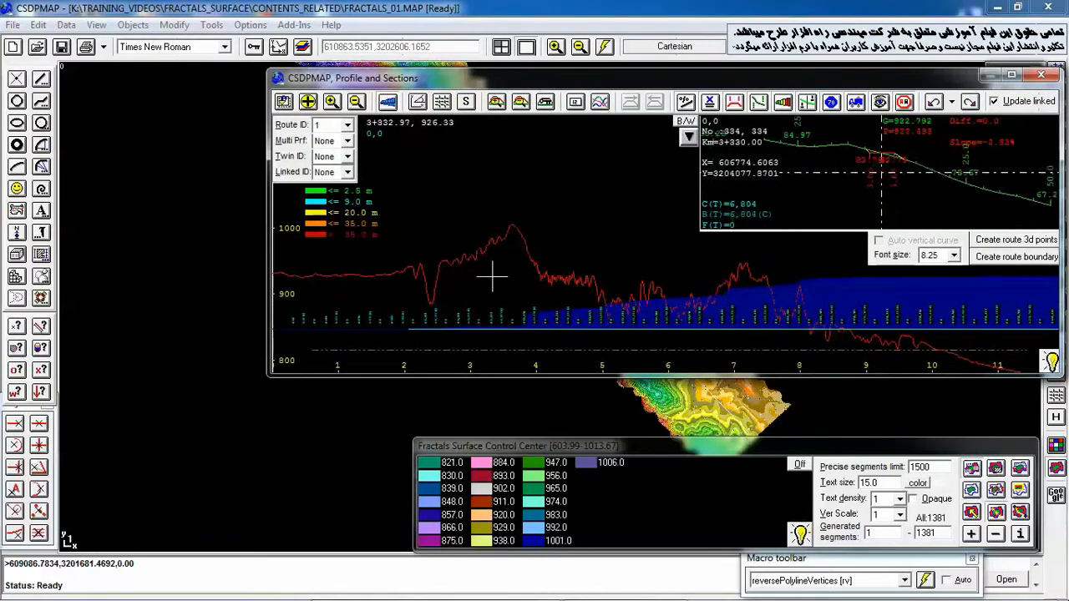
pyautogui.moveTo(680, 258); pyautogui.dragTo(548, 166, button='middle')
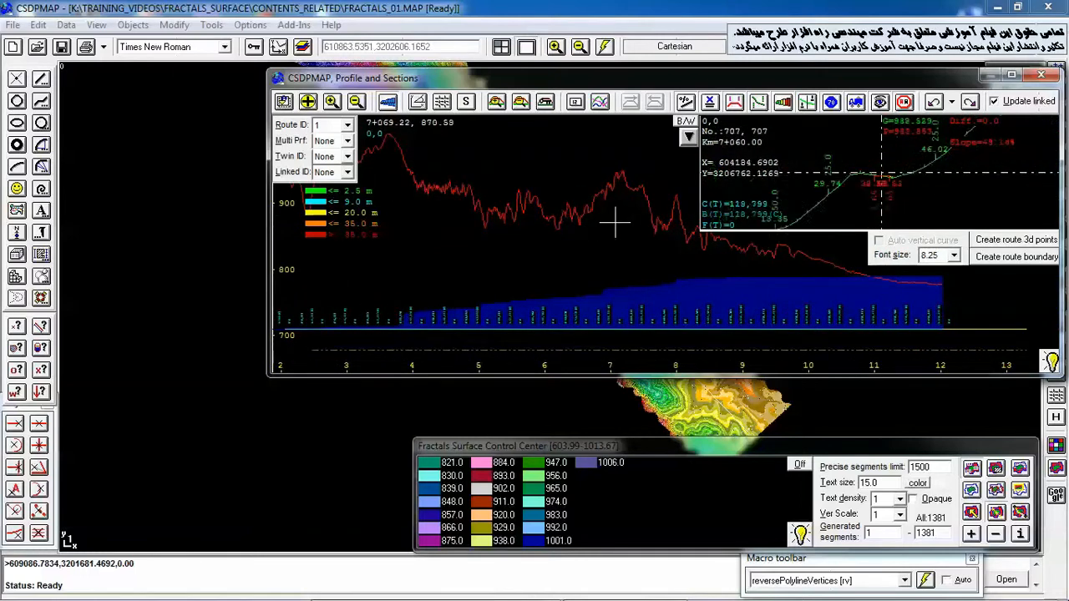
pyautogui.moveTo(528, 224); pyautogui.dragTo(467, 248, button='middle')
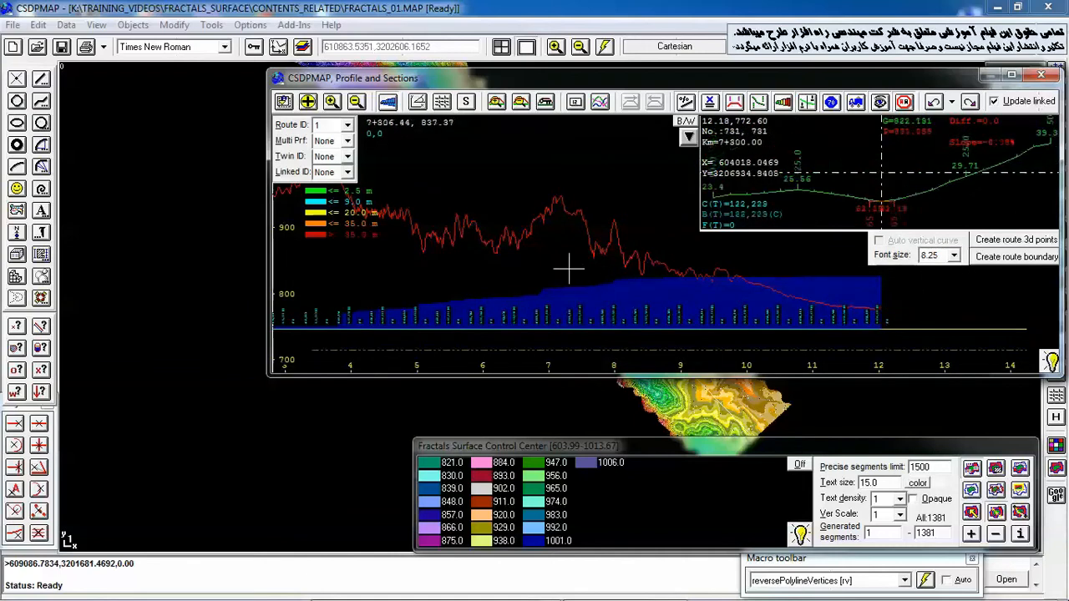
pyautogui.moveTo(540, 264); pyautogui.dragTo(797, 271, button='middle')
pyautogui.scroll(5, 635, 229)
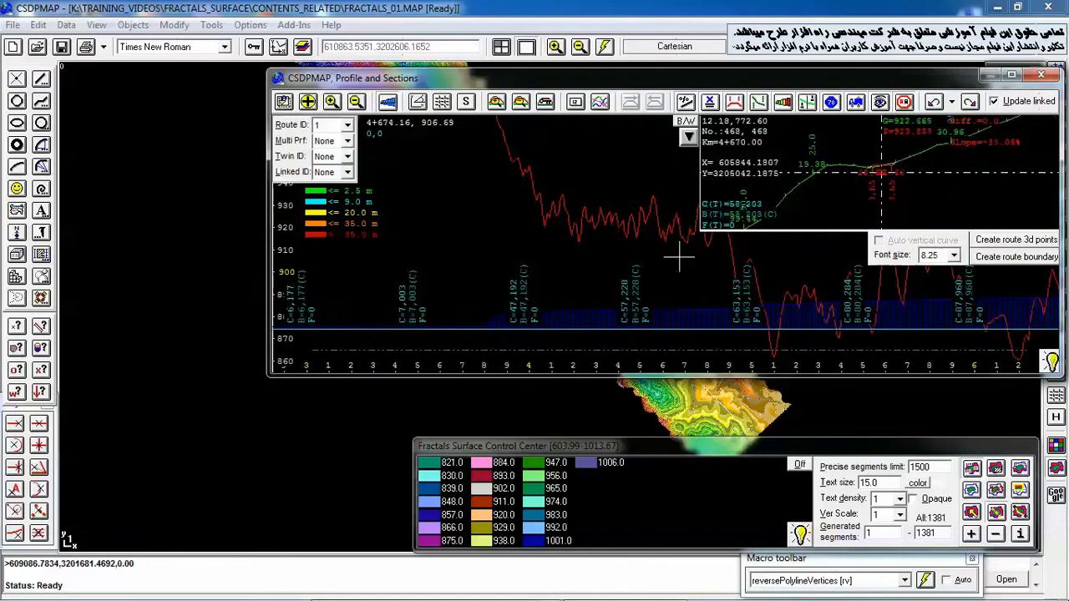
pyautogui.moveTo(679, 255); pyautogui.dragTo(553, 226, button='middle')
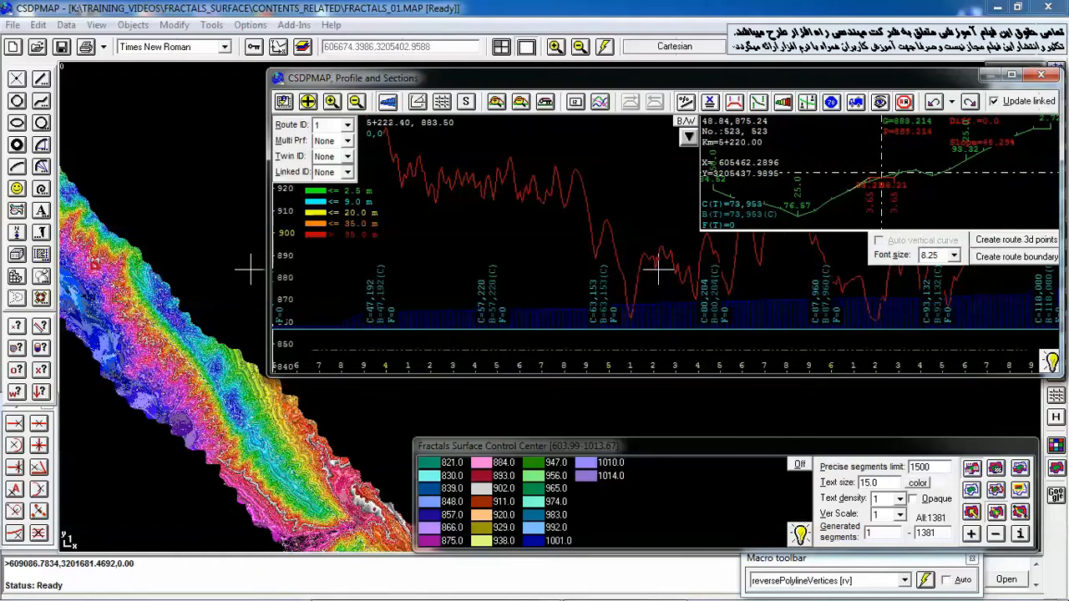
pyautogui.click(1044, 76)
# Review the surface model basis choices for extracting profile and sections, keeping TIN surface, and leave without extracting
pyautogui.click(212, 24)
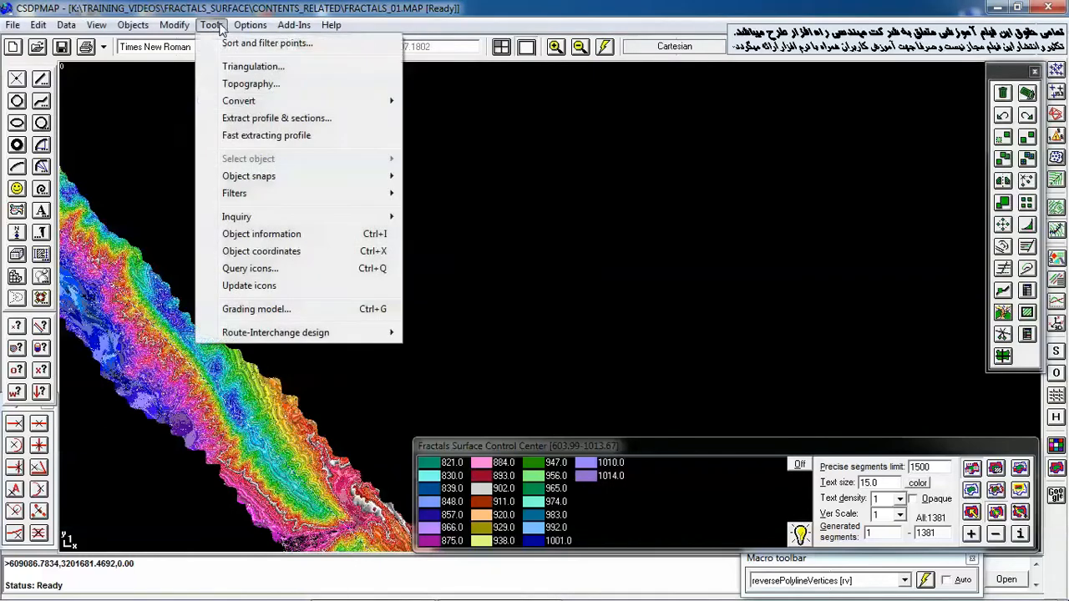
pyautogui.click(259, 118)
pyautogui.moveTo(464, 160); pyautogui.dragTo(728, 132)
pyautogui.click(718, 218)
pyautogui.click(735, 272)
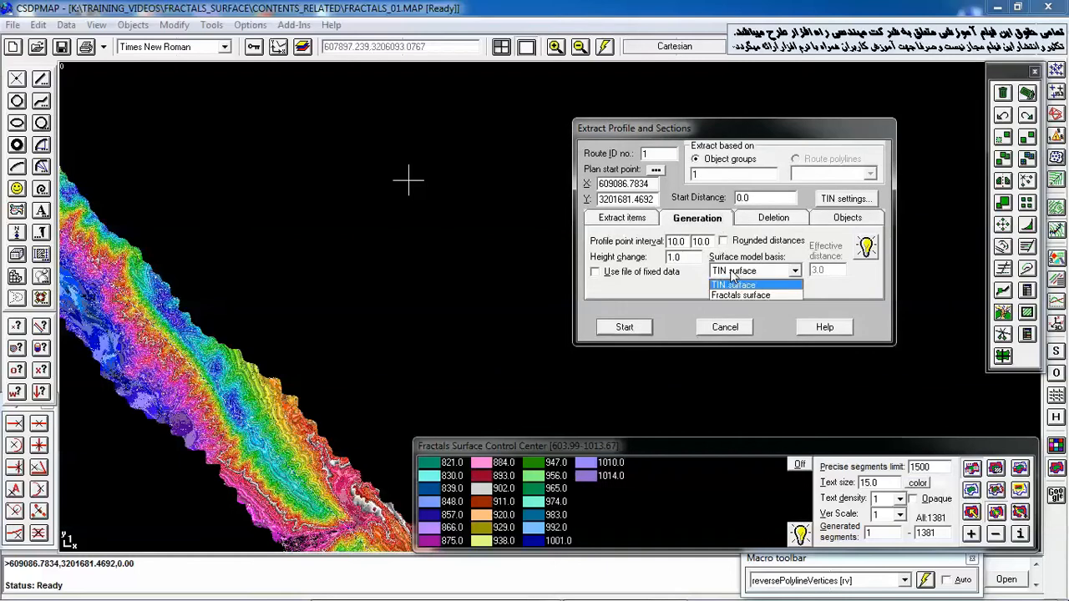
pyautogui.click(676, 292)
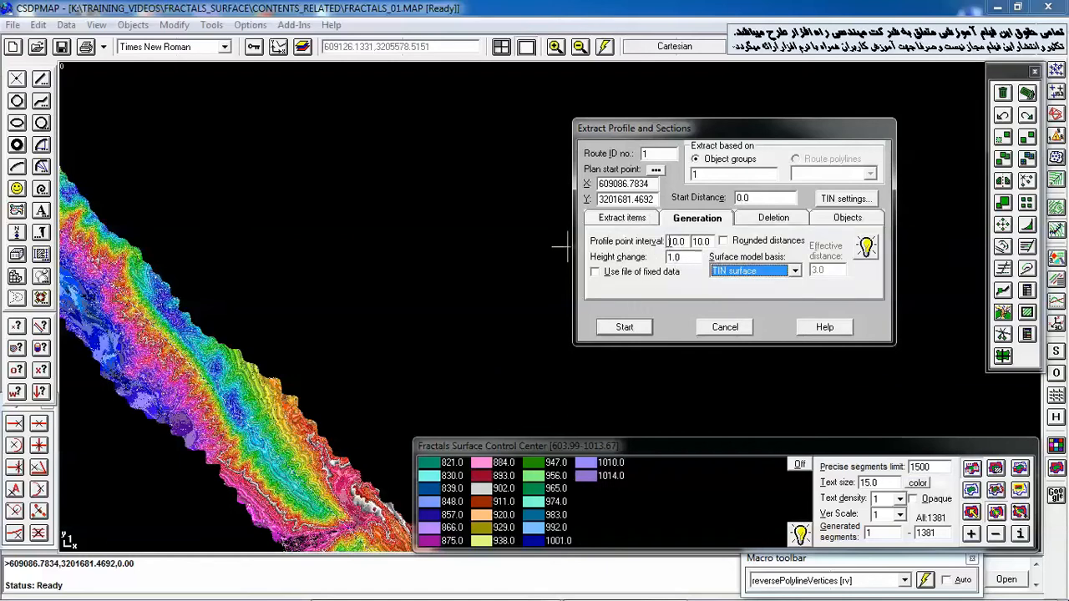
pyautogui.click(793, 272)
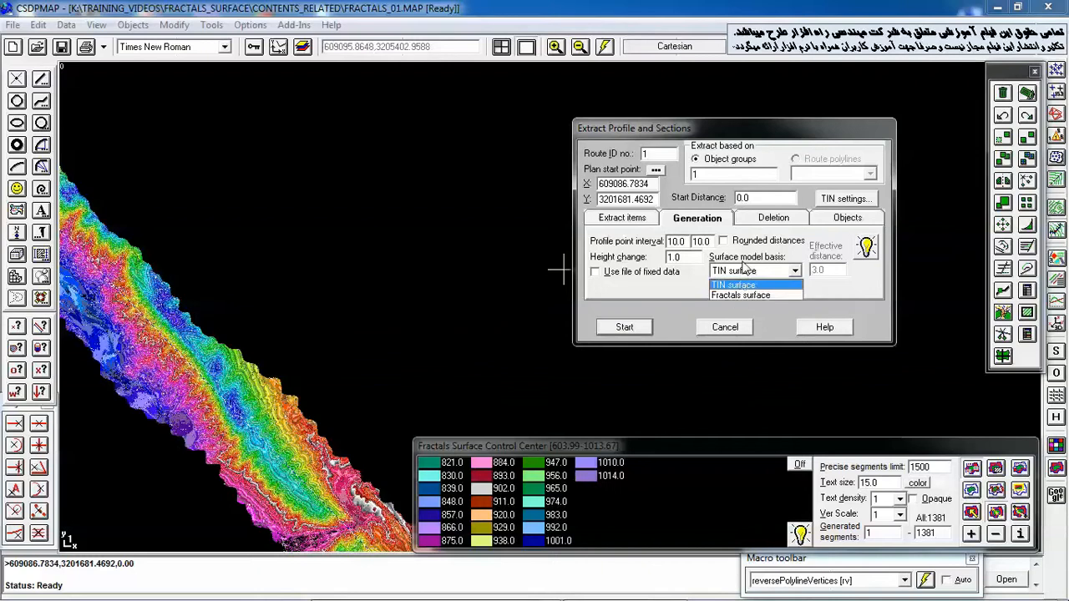
pyautogui.click(668, 294)
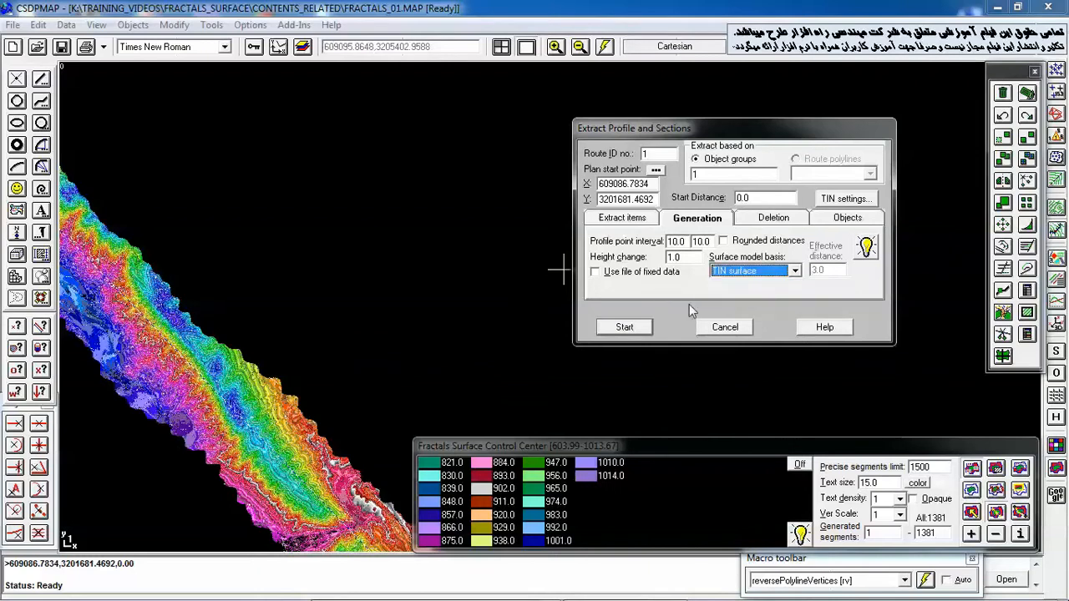
pyautogui.click(723, 329)
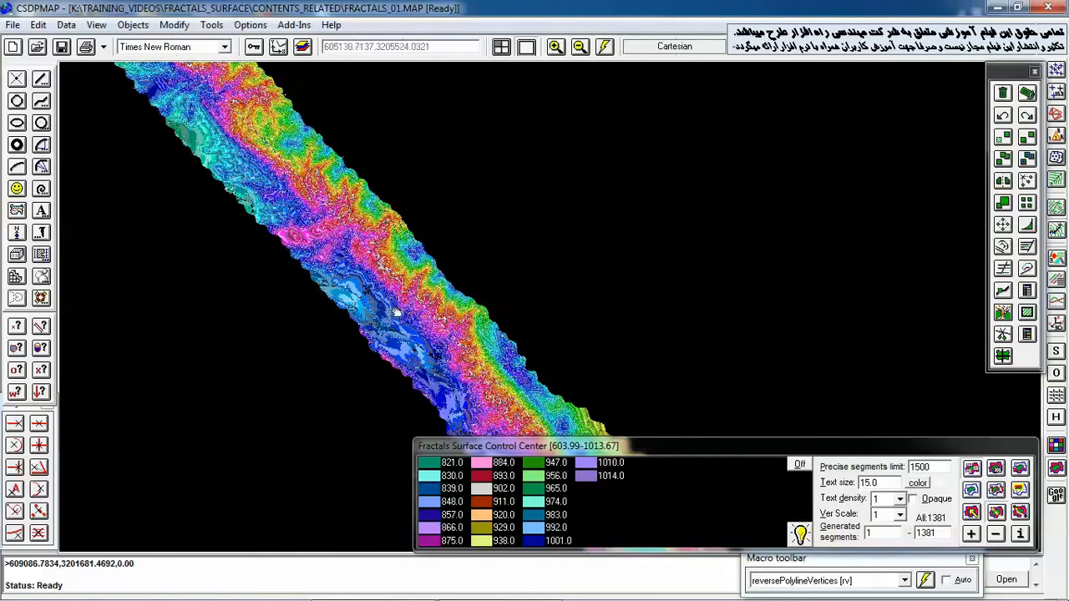
# Open the recent project FRACTALS_02.MAP
pyautogui.moveTo(390, 305); pyautogui.dragTo(287, 174, button='middle')
pyautogui.moveTo(403, 265); pyautogui.dragTo(286, 156, button='middle')
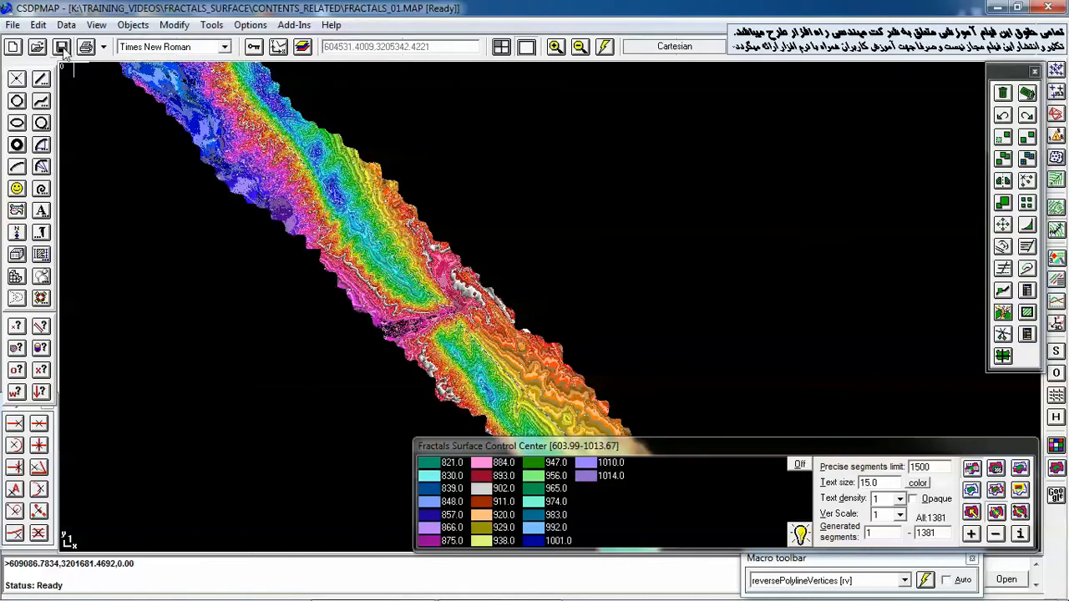
pyautogui.click(13, 25)
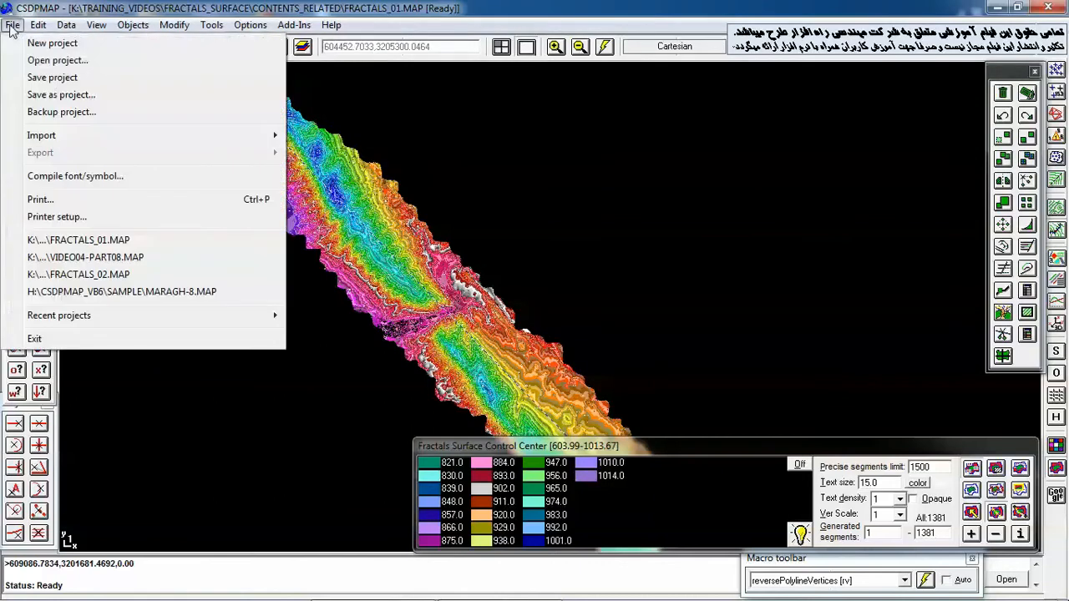
pyautogui.click(92, 275)
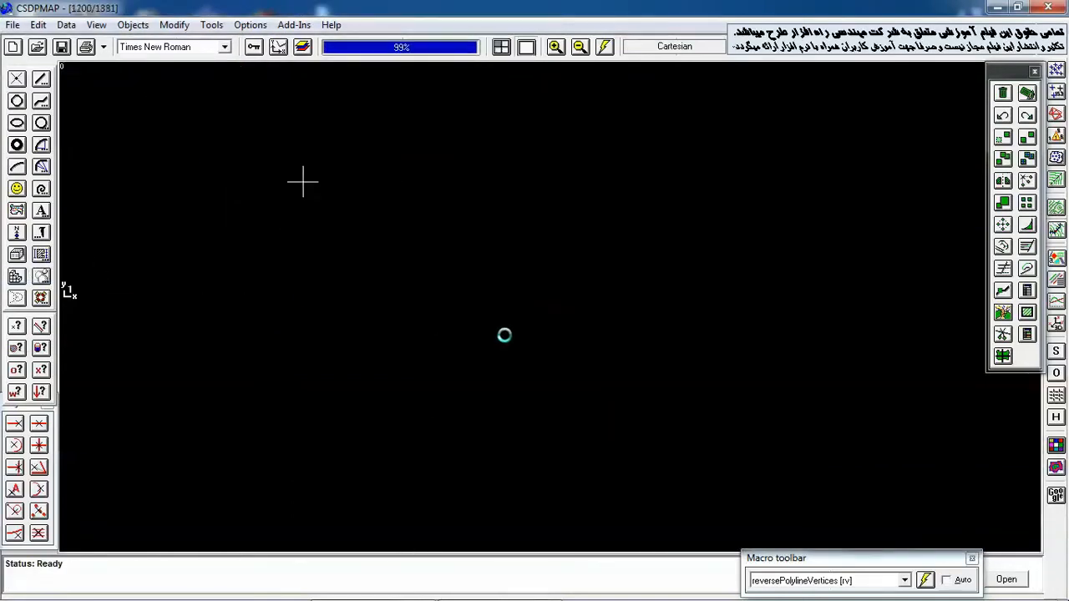
pyautogui.click(625, 354)
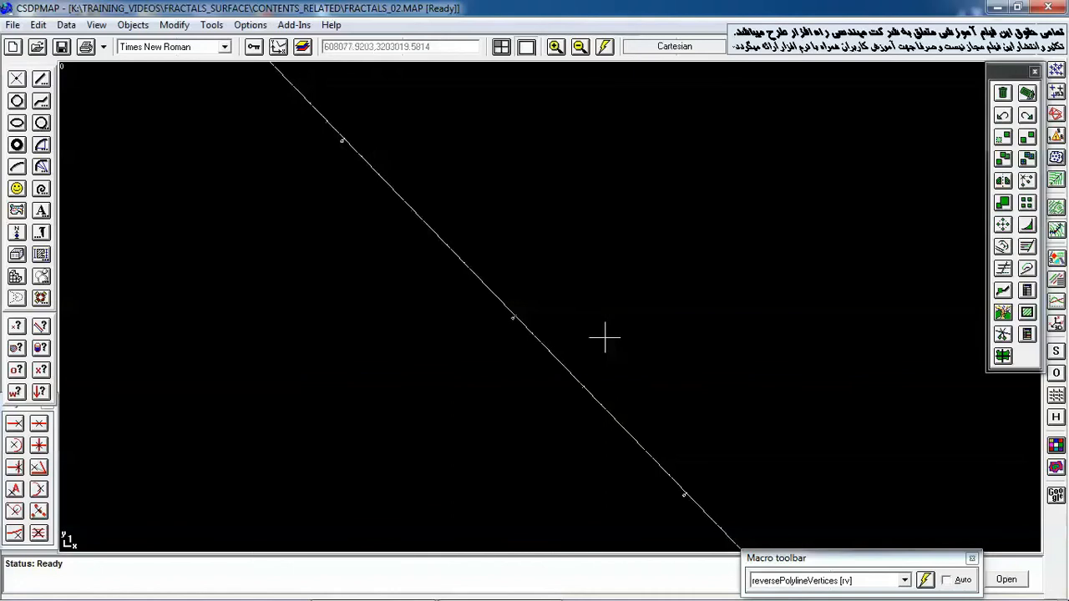
# Check the route profile briefly, and display the fractals surface over the map to view the strip around the route
pyautogui.click(1056, 303)
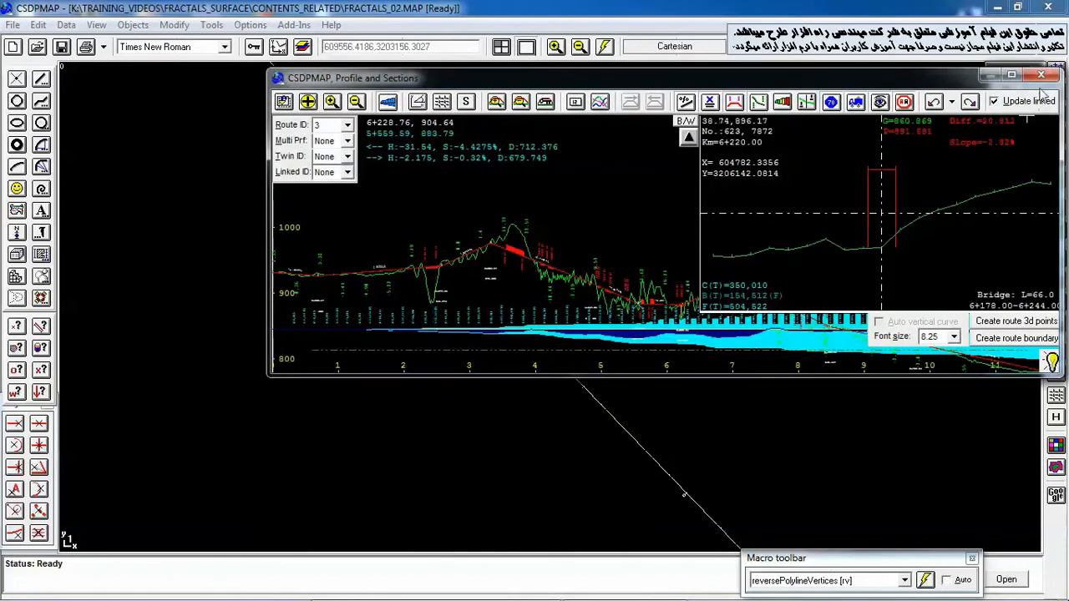
pyautogui.click(1041, 76)
pyautogui.click(1057, 469)
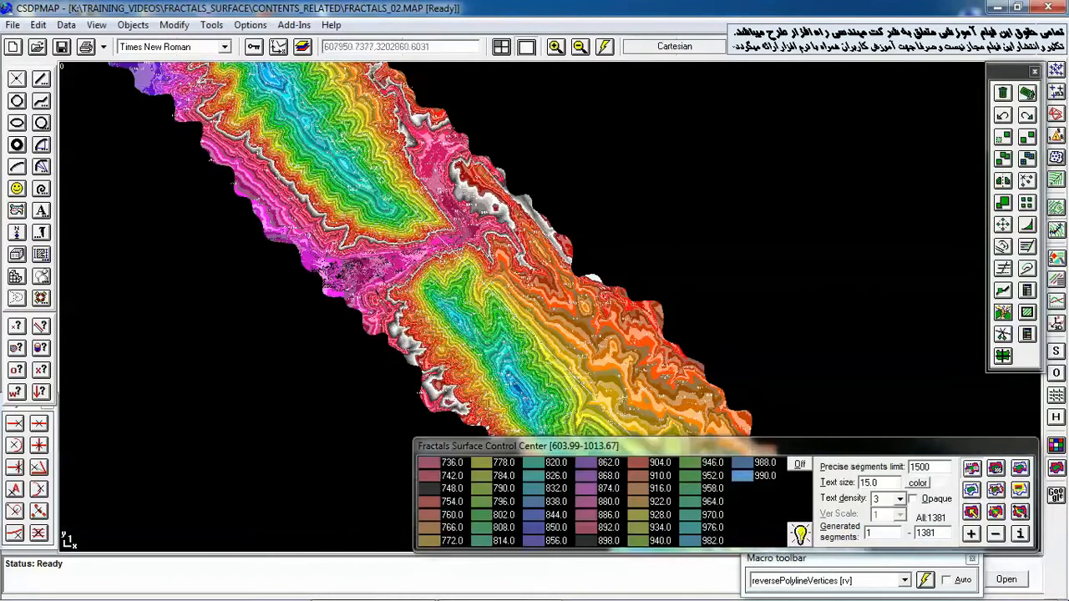
pyautogui.moveTo(599, 369); pyautogui.dragTo(456, 192, button='middle')
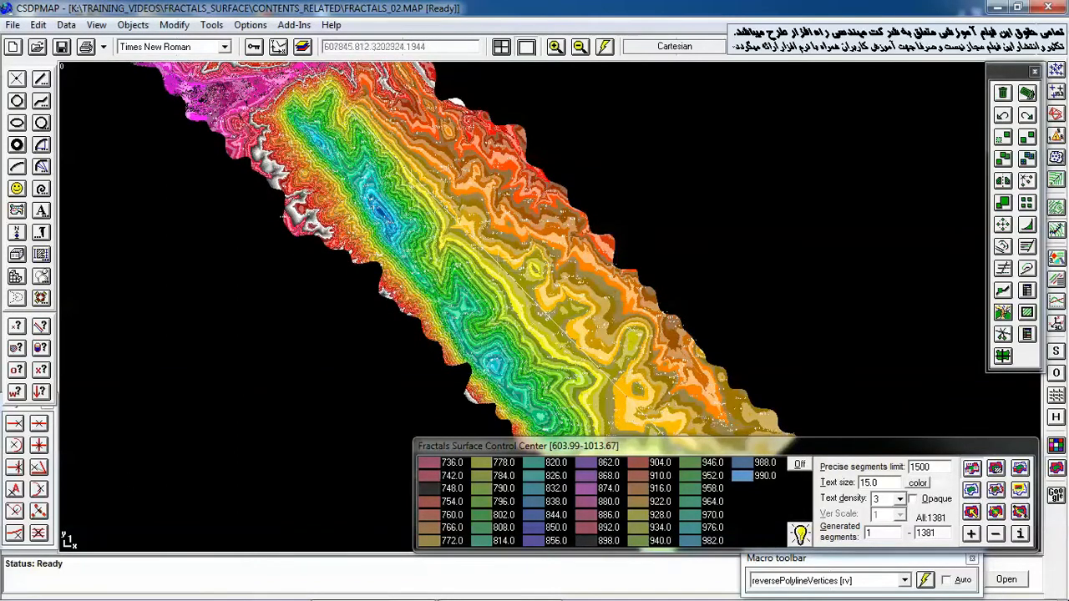
pyautogui.scroll(-3, 340, 166)
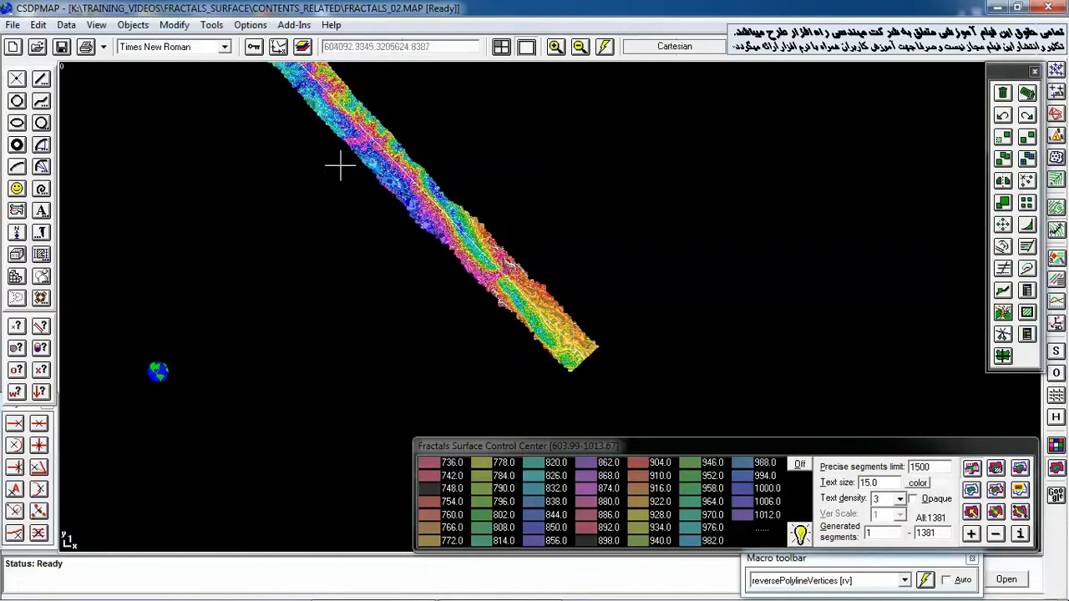
pyautogui.moveTo(339, 167); pyautogui.dragTo(353, 210, button='middle')
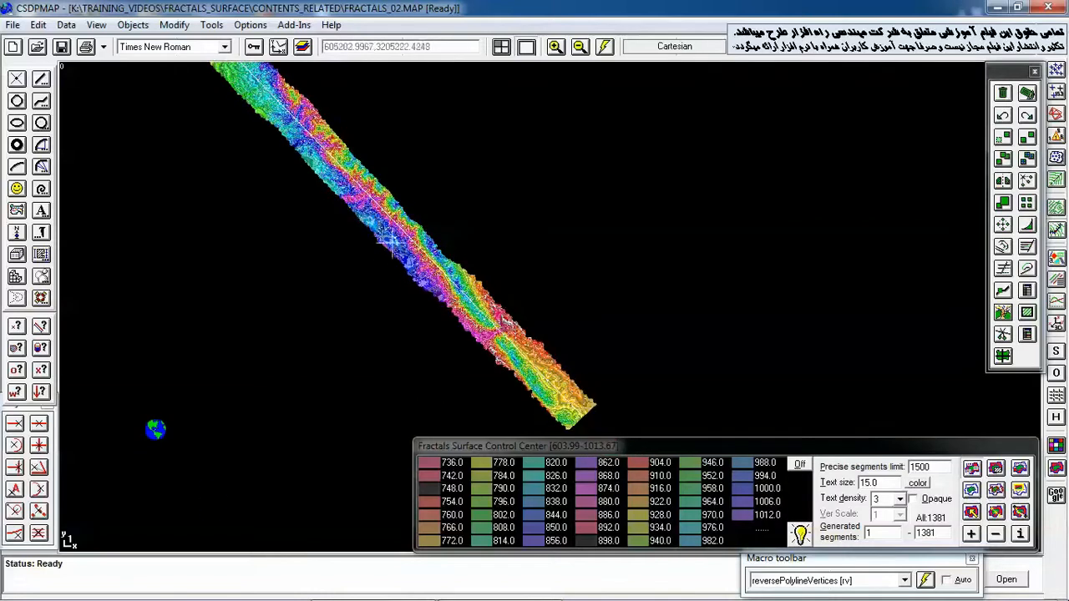
# Examine the designed profile and cross-sections of route 3, including its tunnel and embankment stretches
pyautogui.click(1055, 306)
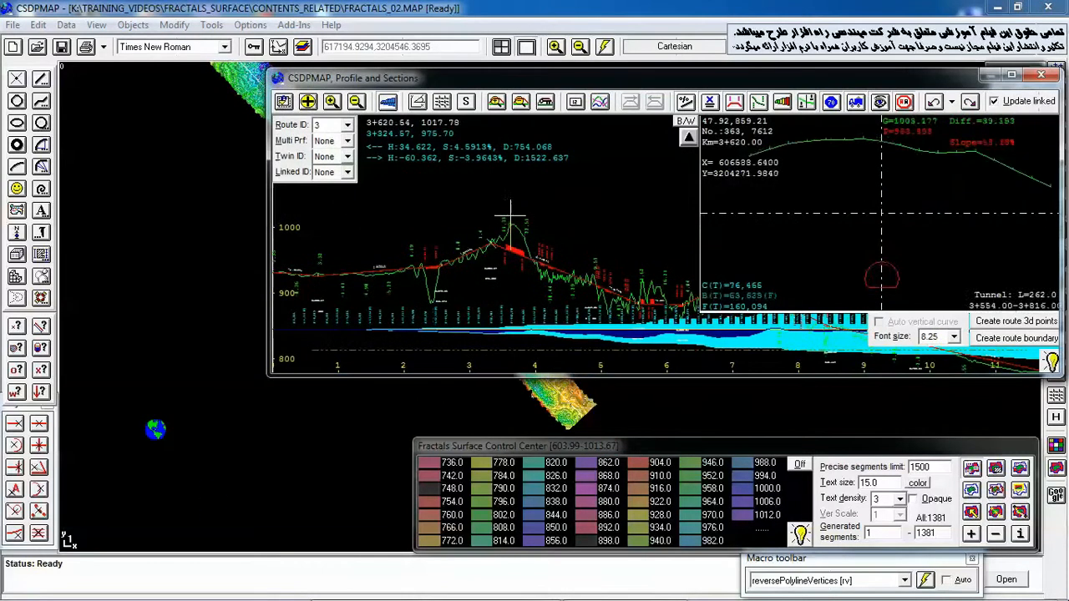
pyautogui.moveTo(587, 262); pyautogui.dragTo(508, 202, button='middle')
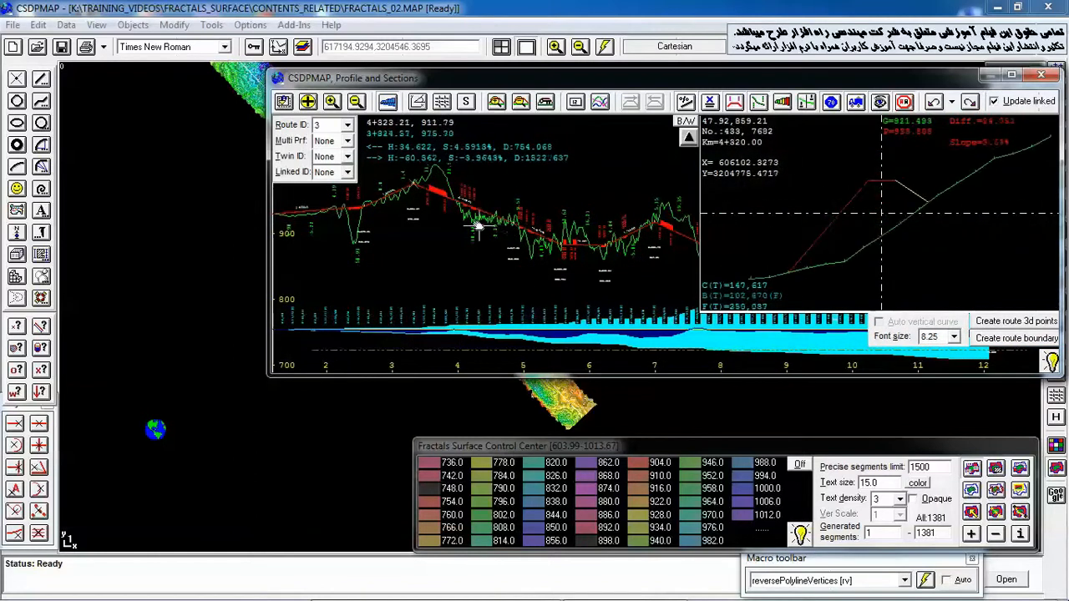
pyautogui.moveTo(477, 229); pyautogui.dragTo(570, 287, button='middle')
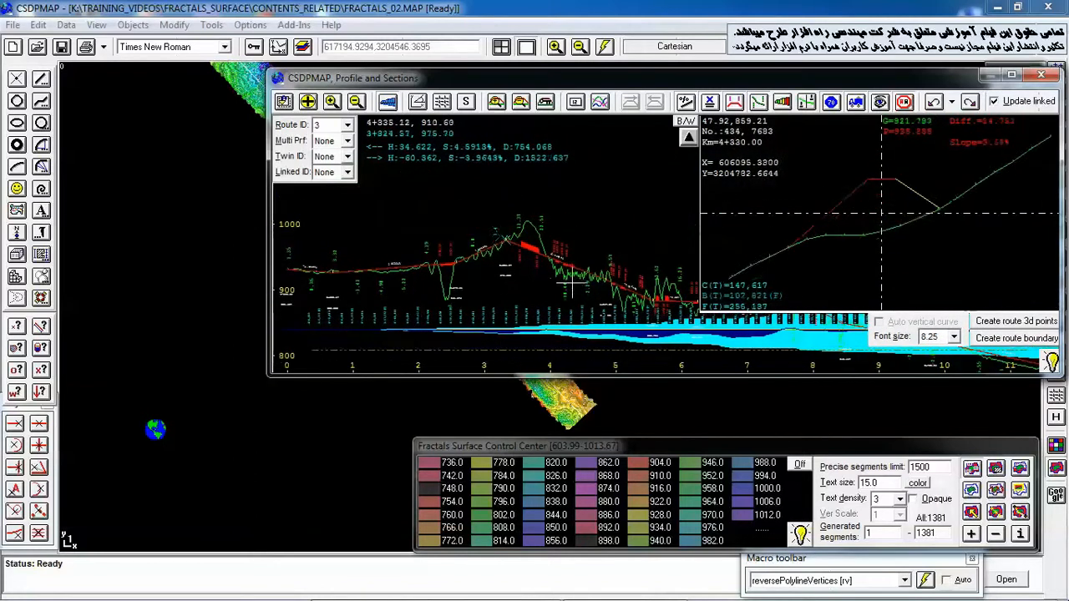
# Check the available route IDs, keeping route 3, and move the Profile and Sections window clear of the editing tools
pyautogui.click(344, 125)
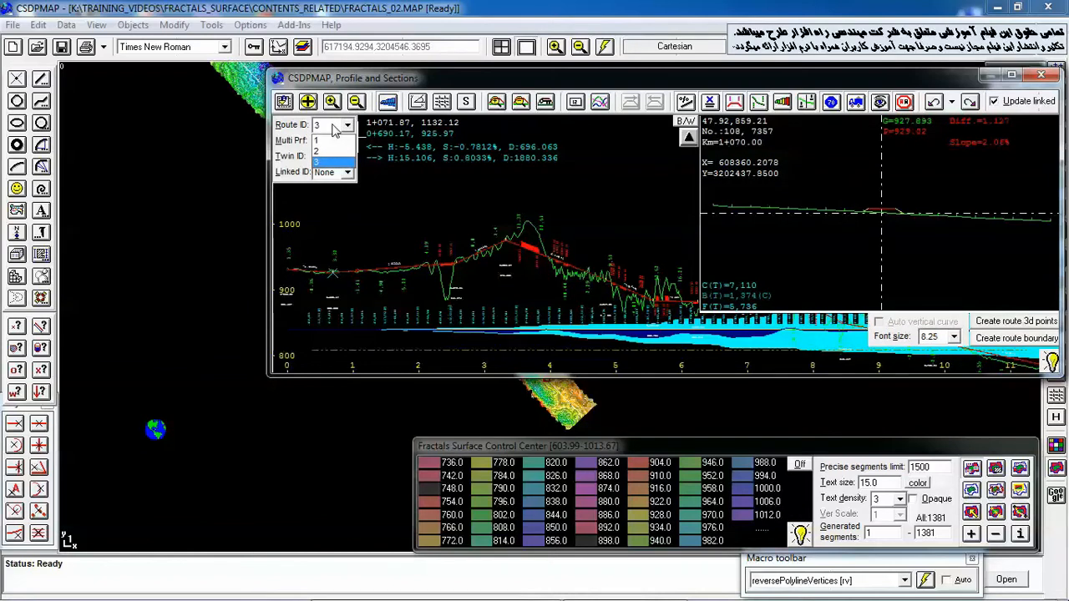
pyautogui.click(336, 128)
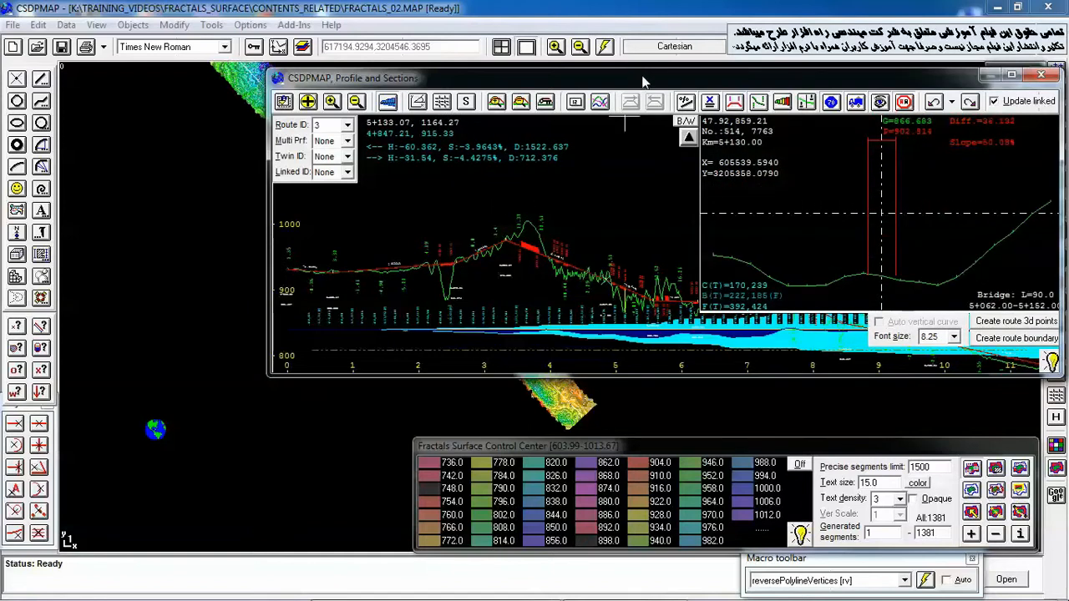
pyautogui.moveTo(643, 81); pyautogui.dragTo(517, 113)
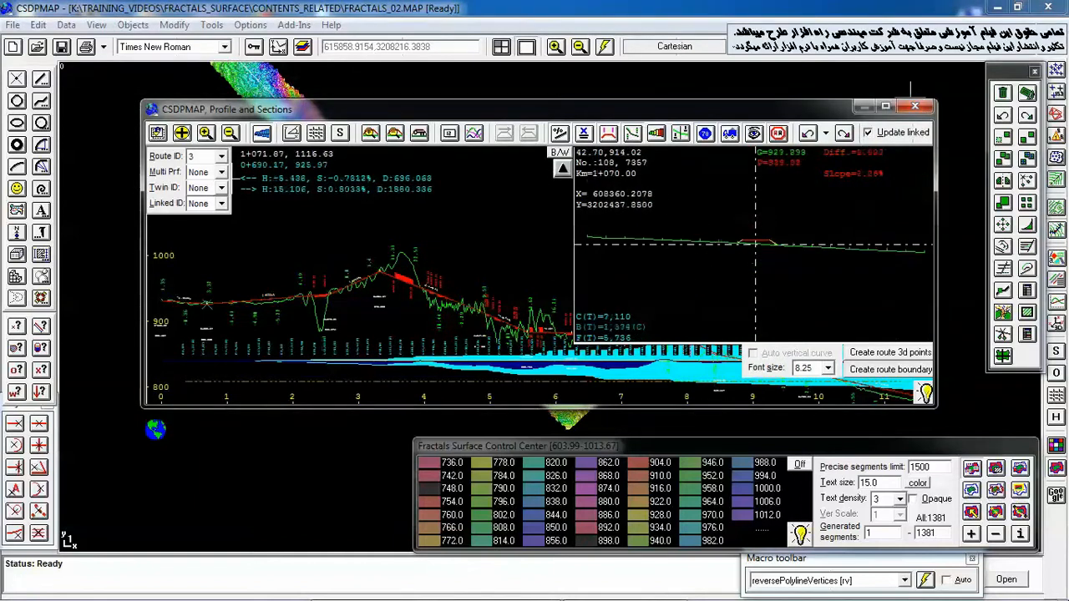
# Show the offset and elevation labels on route 3's cross-sections and inspect sections around km 3
pyautogui.scroll(5, 368, 296)
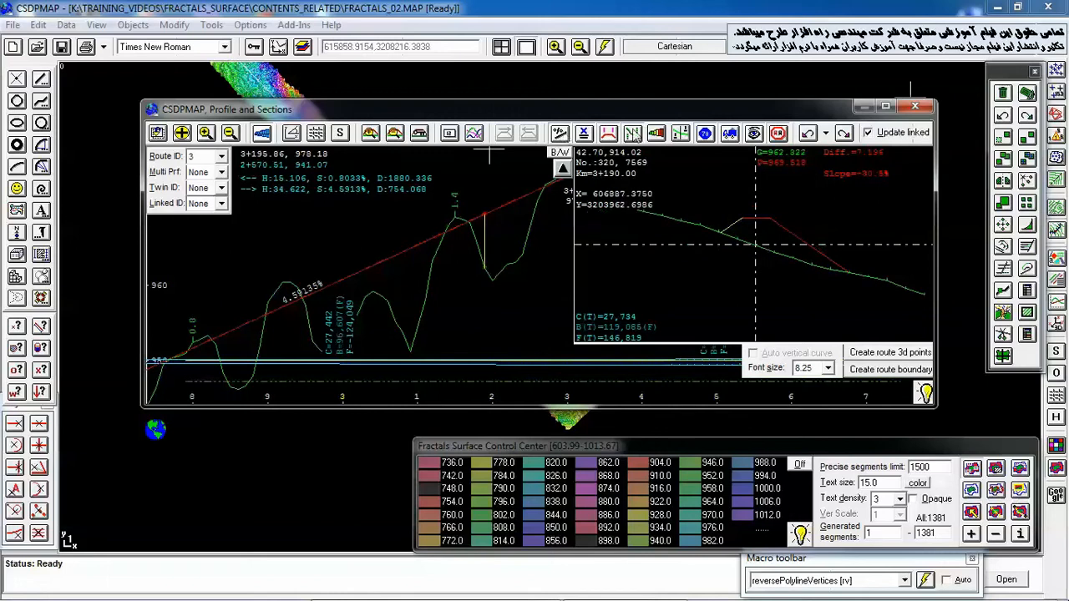
pyautogui.click(683, 138)
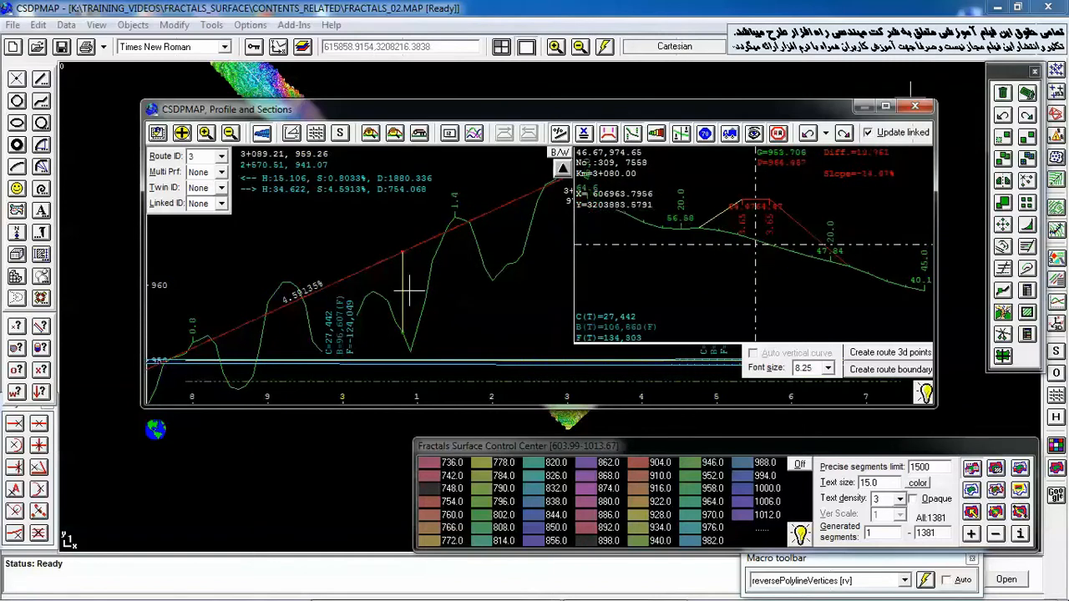
pyautogui.scroll(-2, 392, 280)
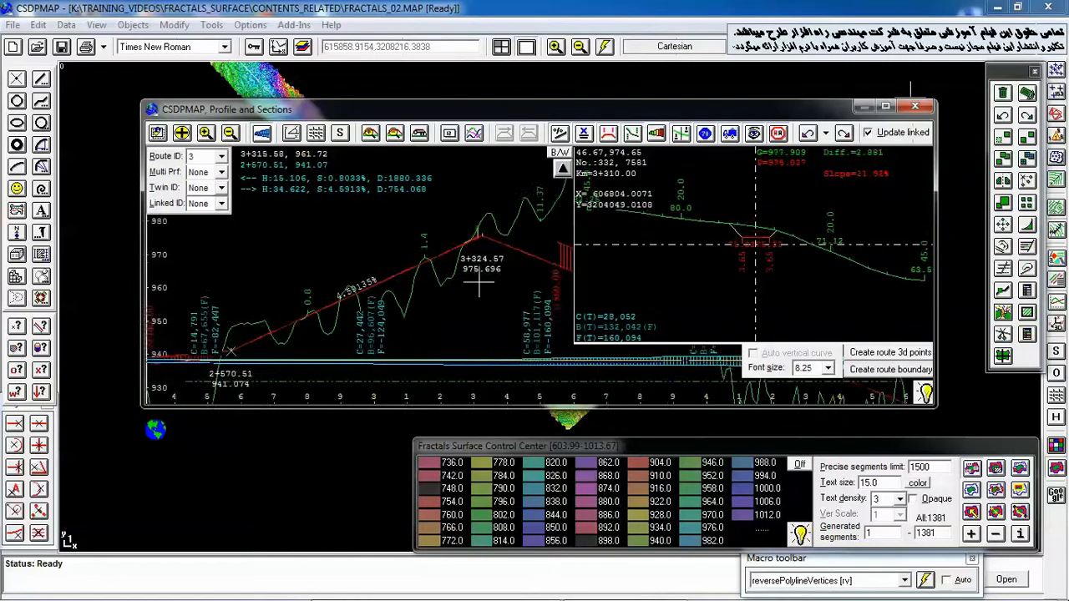
# Switch to route 2 and examine its detailed profile and cross-sections between about km 4+600 and 4+850
pyautogui.click(222, 157)
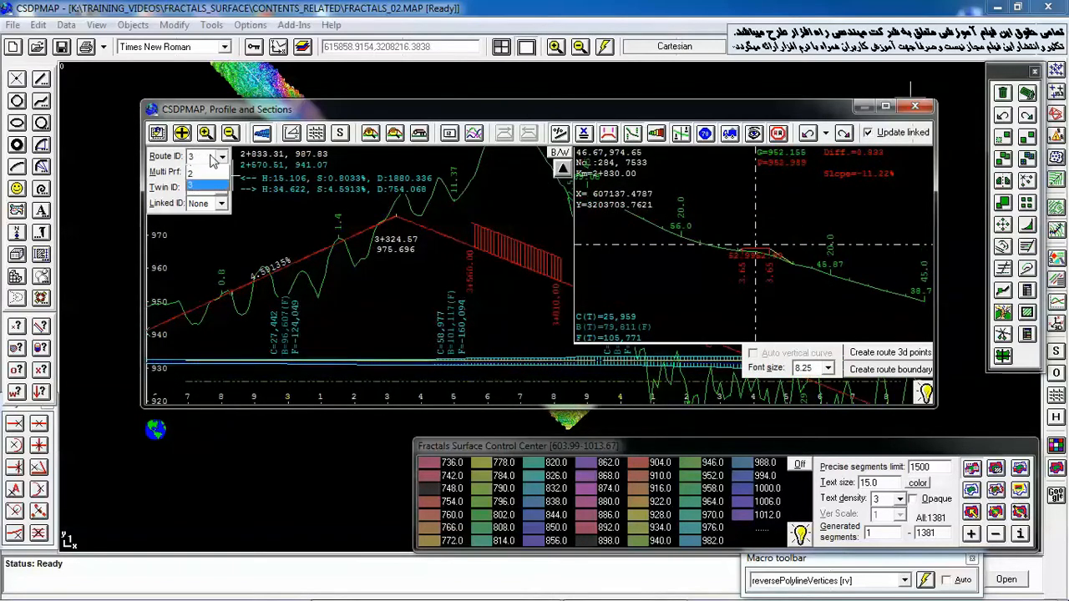
pyautogui.click(207, 182)
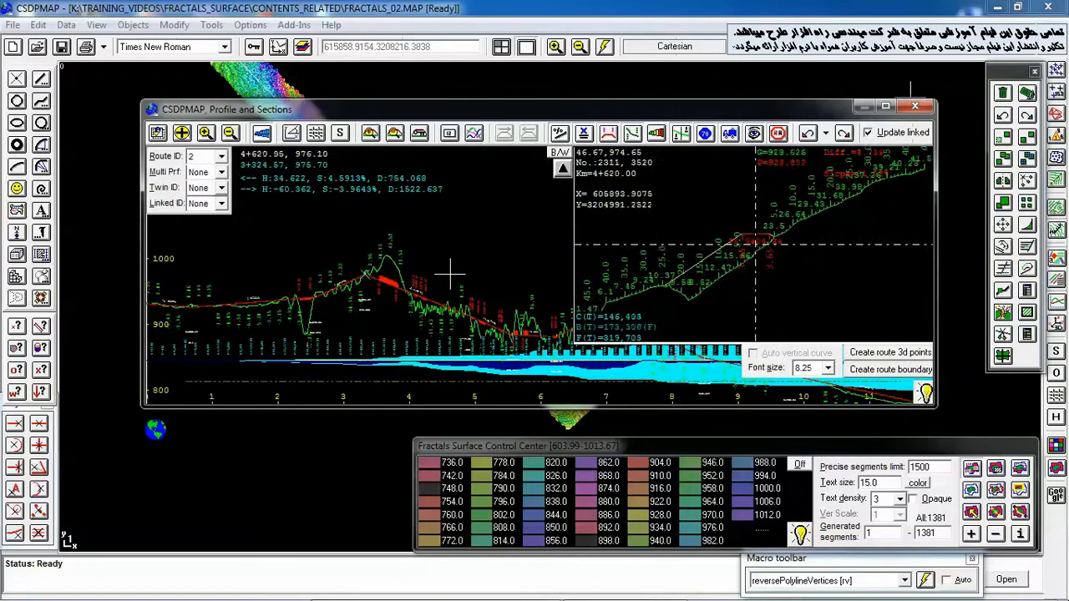
pyautogui.moveTo(455, 294); pyautogui.dragTo(413, 219, button='middle')
pyautogui.scroll(4, 413, 219)
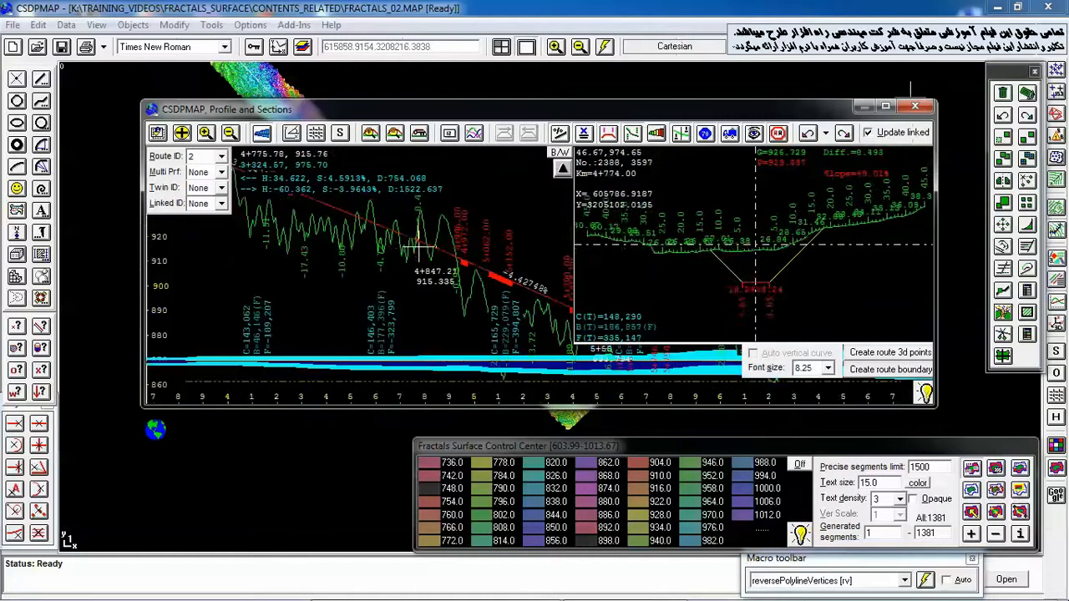
pyautogui.moveTo(412, 247); pyautogui.dragTo(394, 310, button='middle')
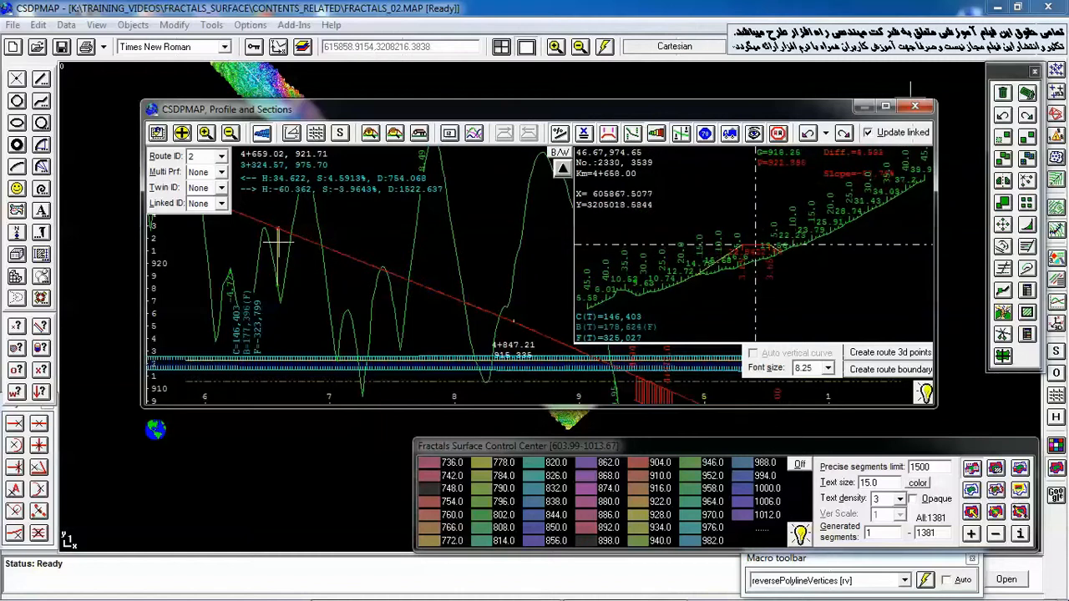
pyautogui.moveTo(281, 242); pyautogui.dragTo(382, 251, button='middle')
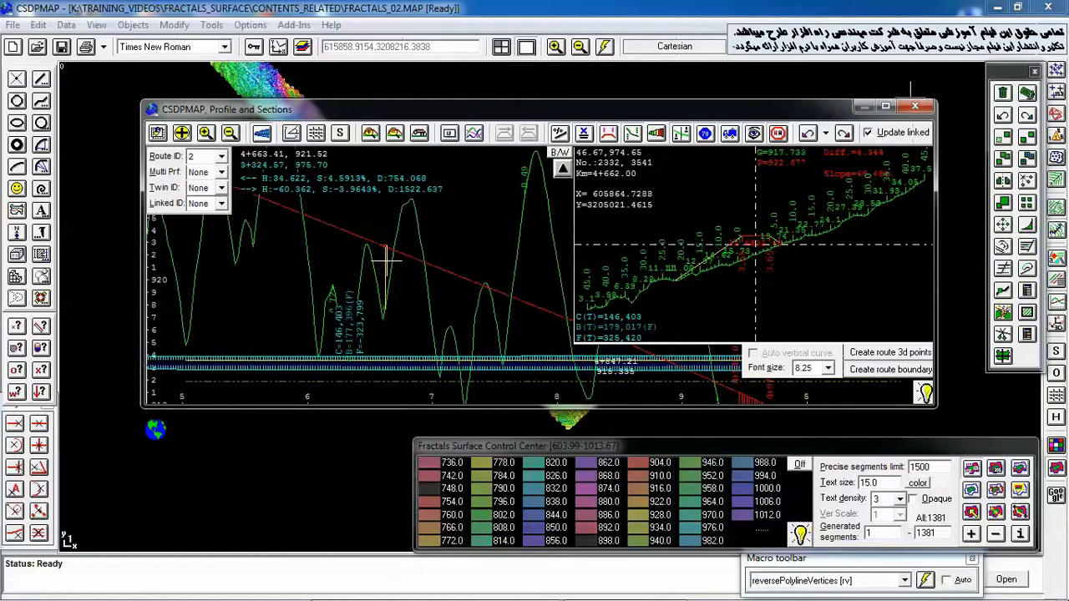
pyautogui.moveTo(438, 269); pyautogui.dragTo(437, 223, button='middle')
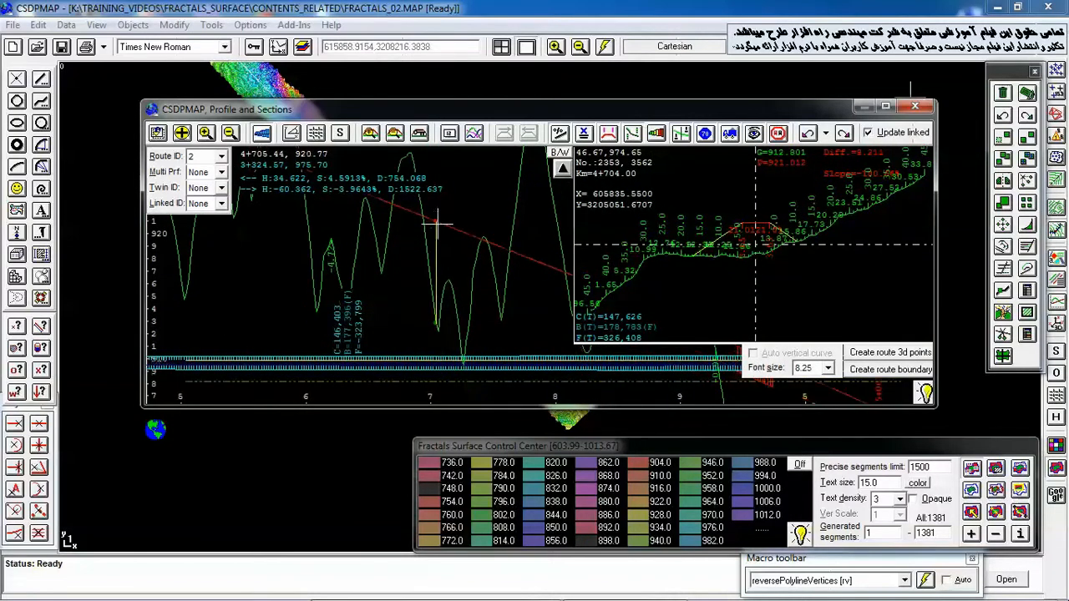